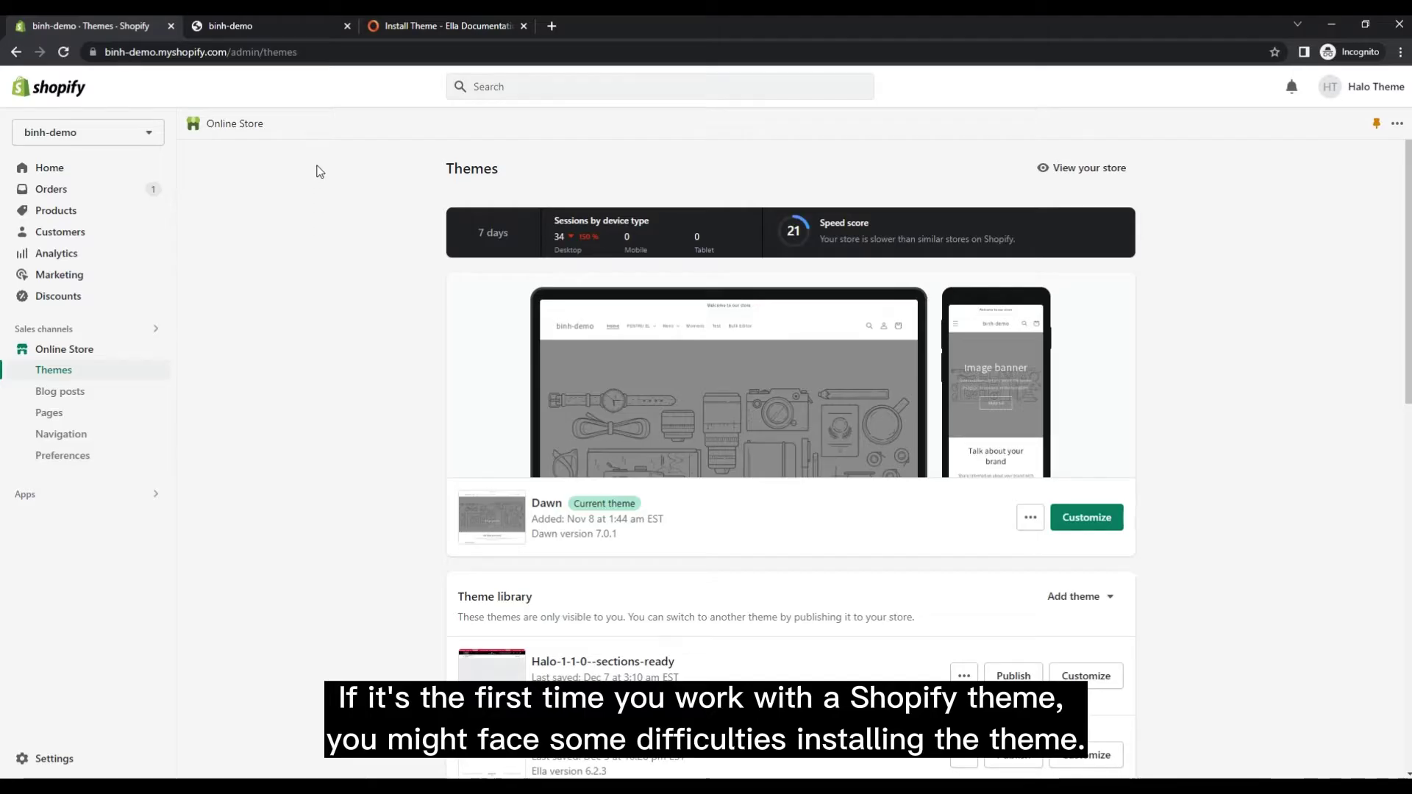
- After a glance at the storefront, extract ella-package-unzip-me.zip into its own folder
left_click(280, 27)
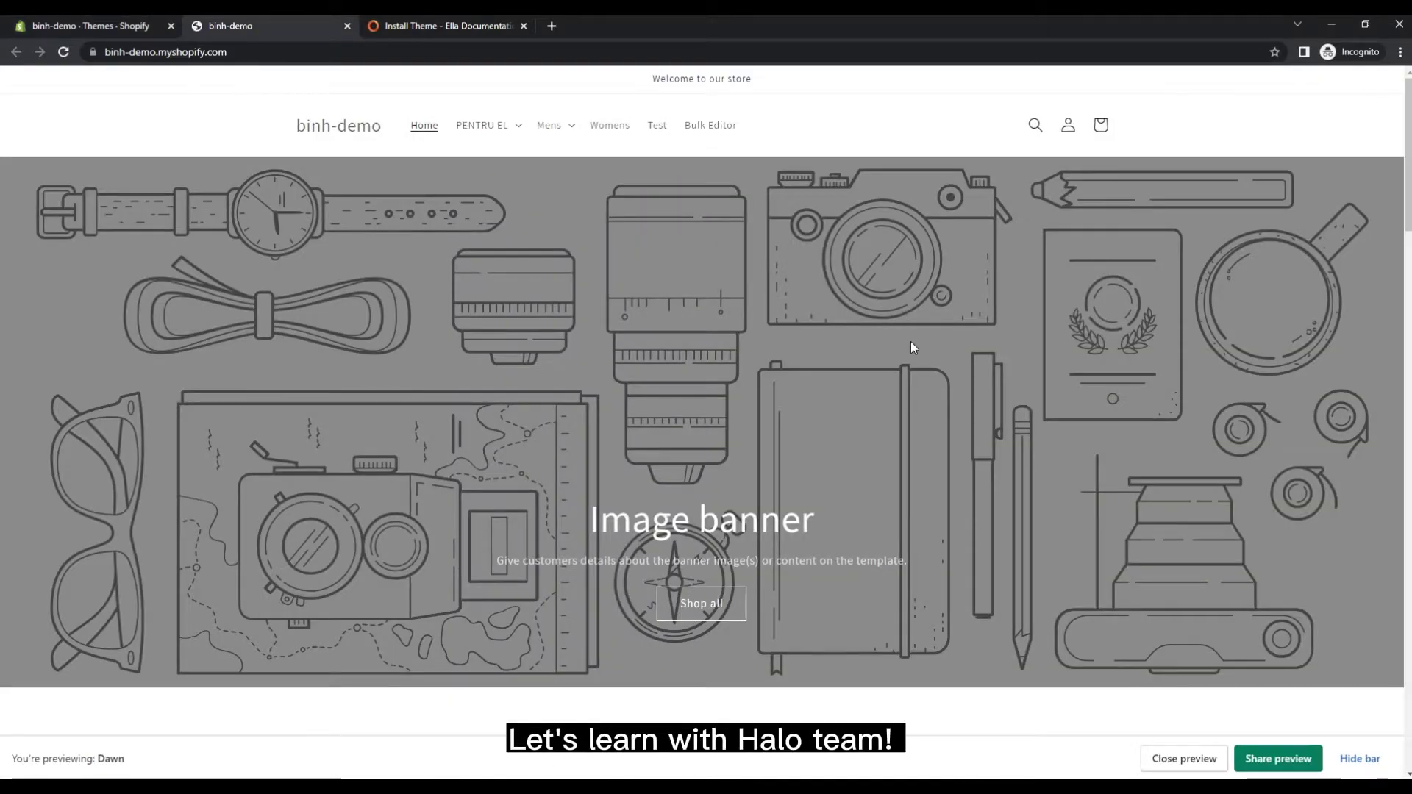
left_click(96, 20)
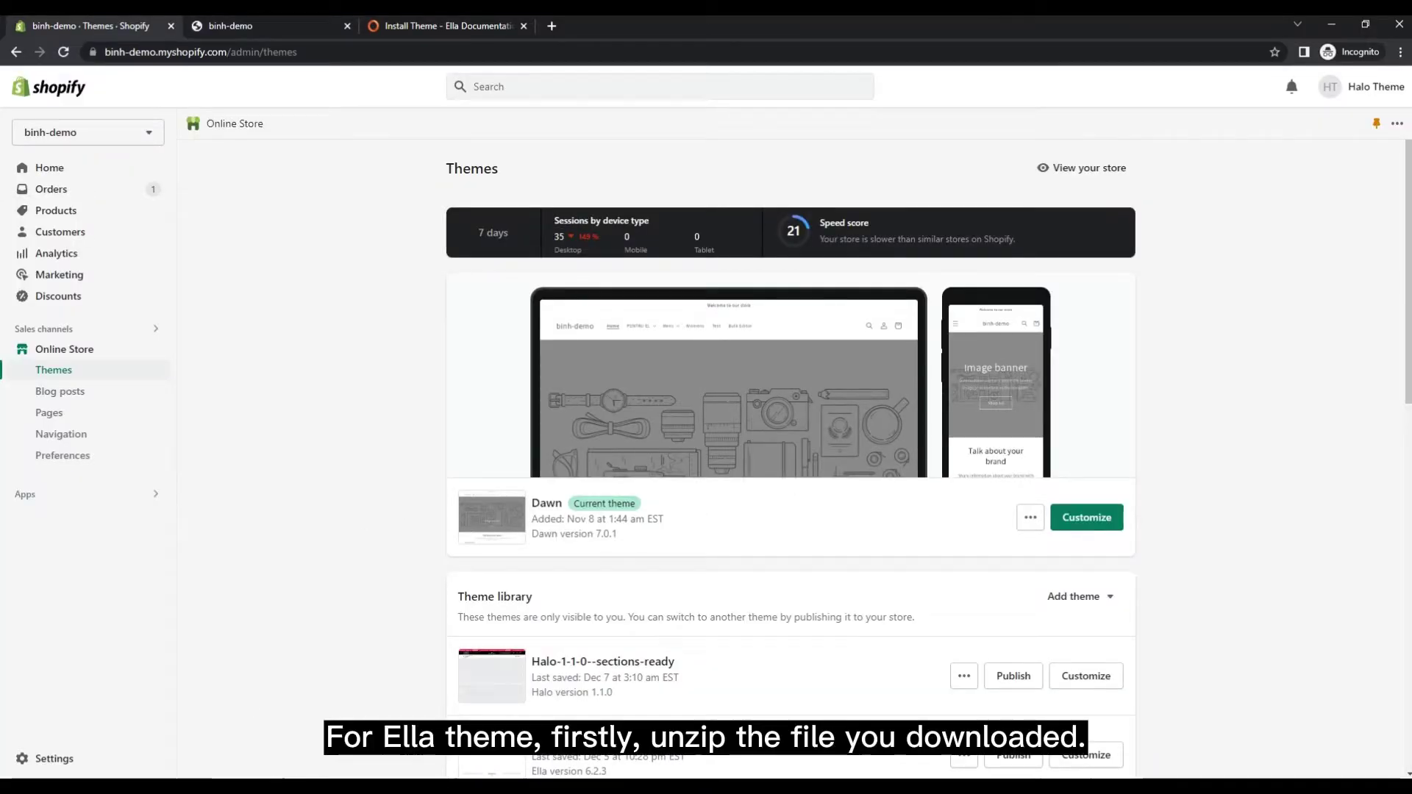
left_click(601, 332)
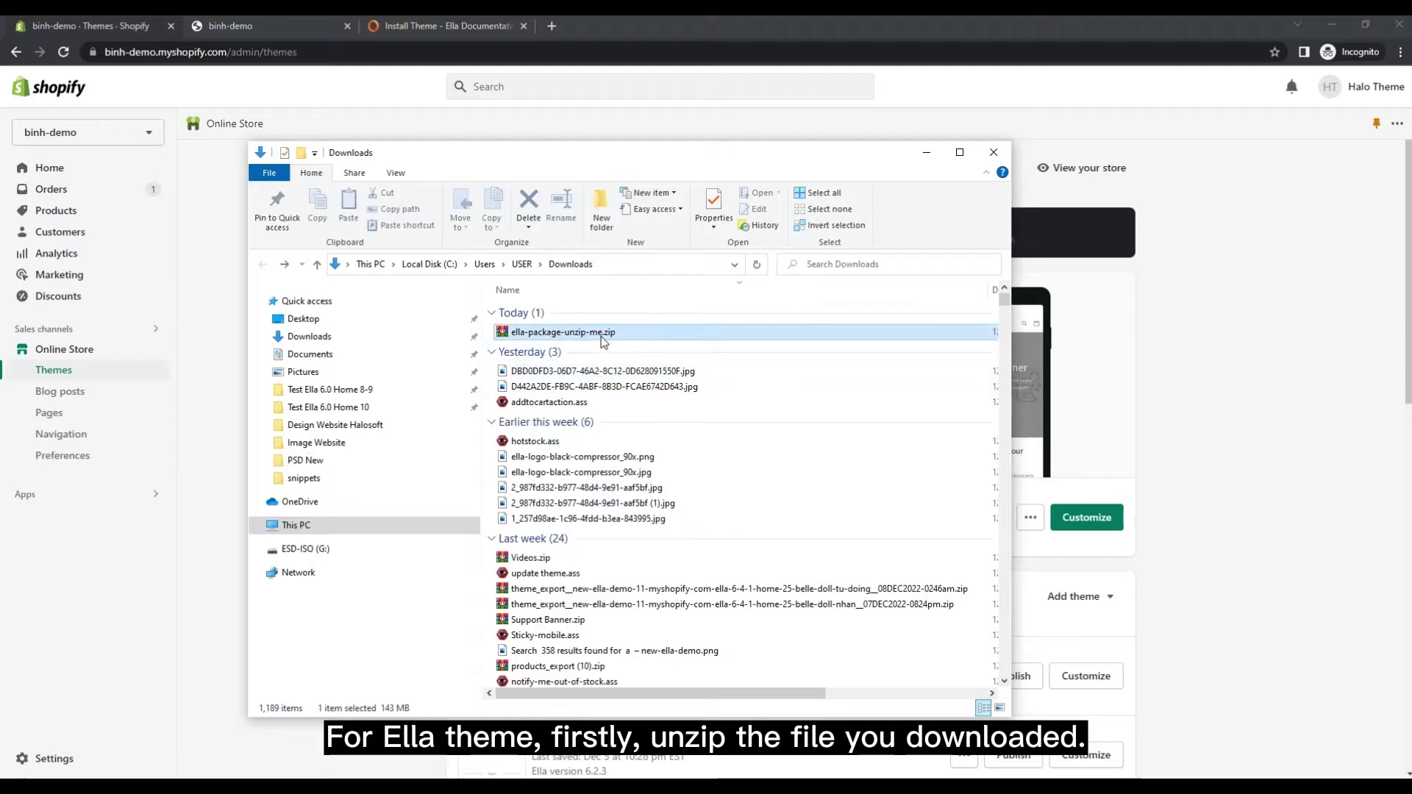
right_click(602, 337)
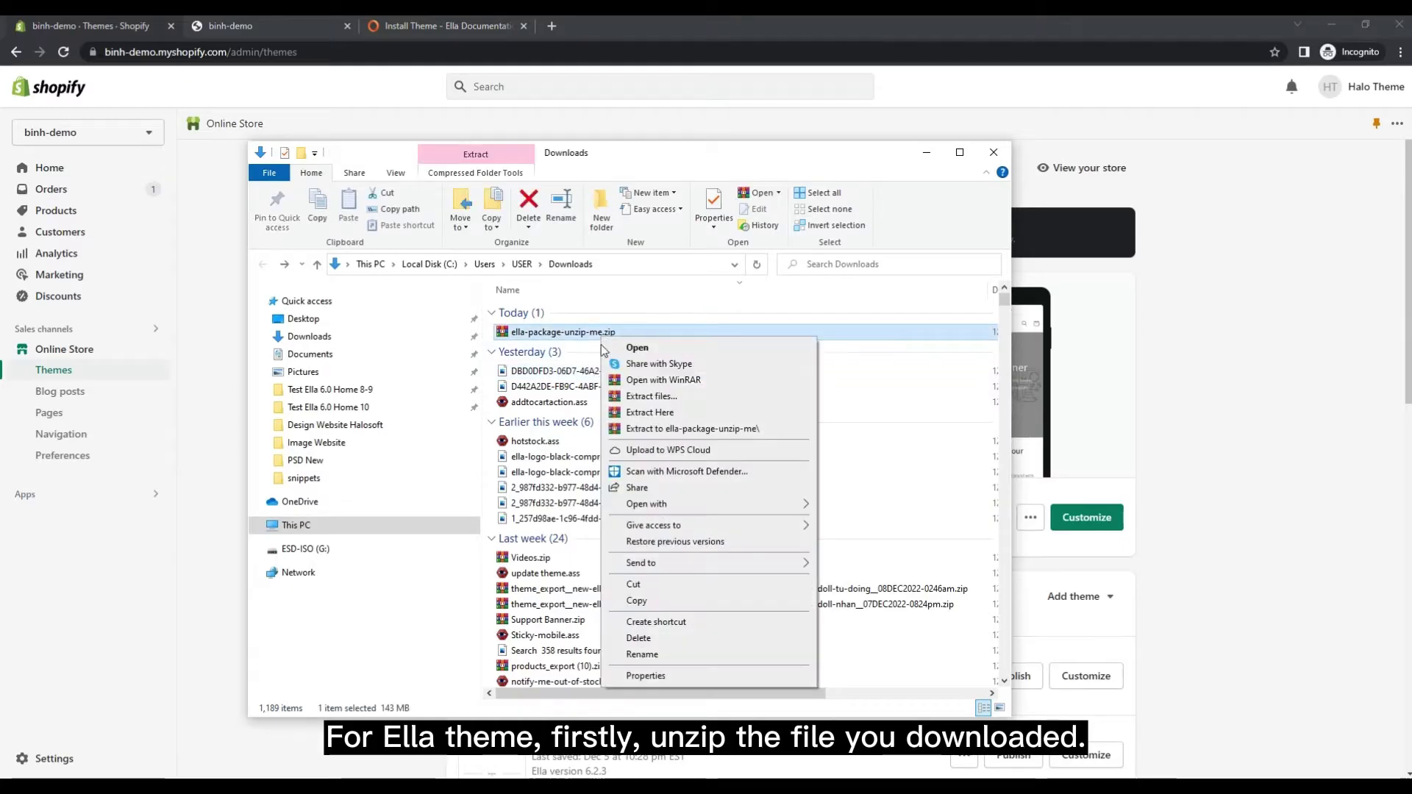
left_click(677, 429)
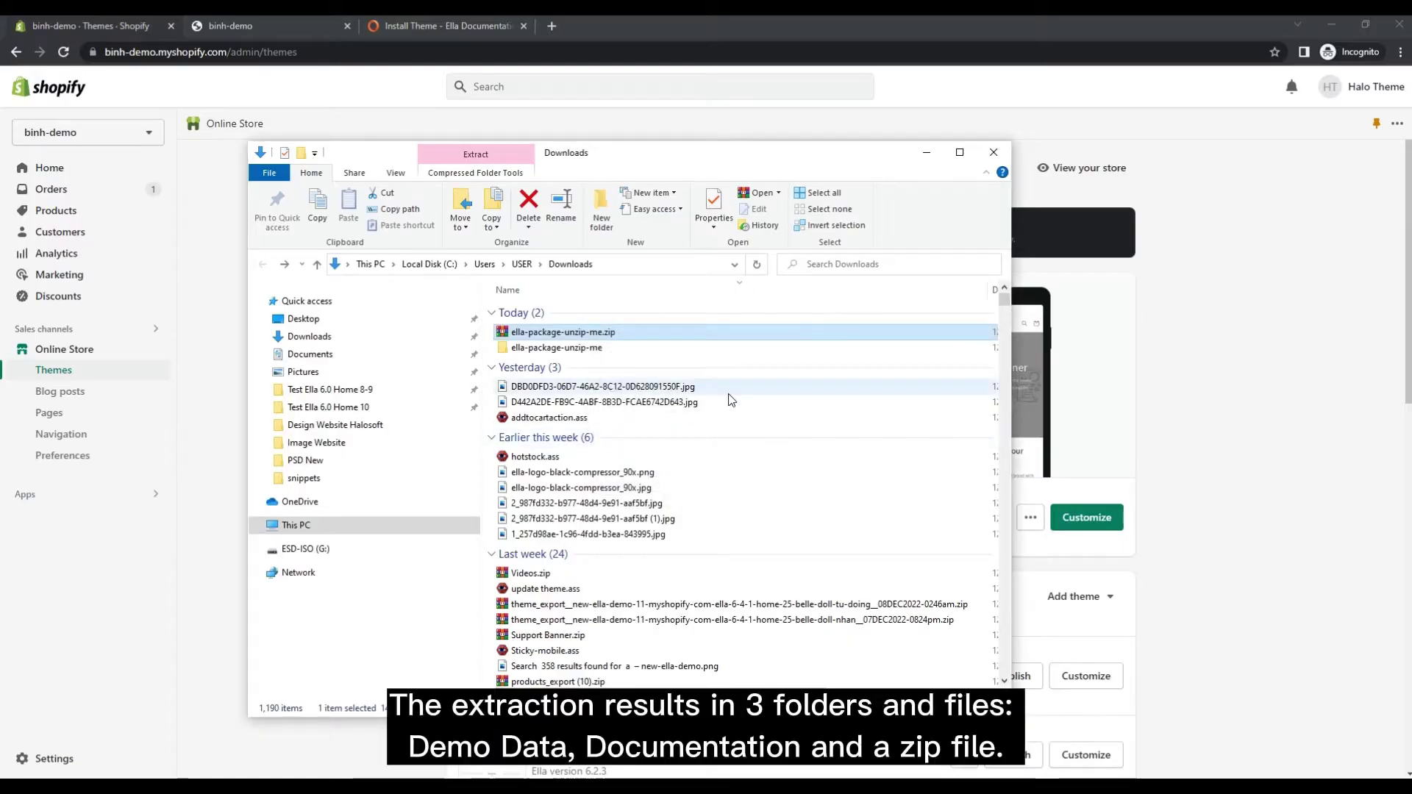
- Open the Ella Shopify 6.4.1 folder and select ella-6.4.1-theme-source.zip
double_click(671, 350)
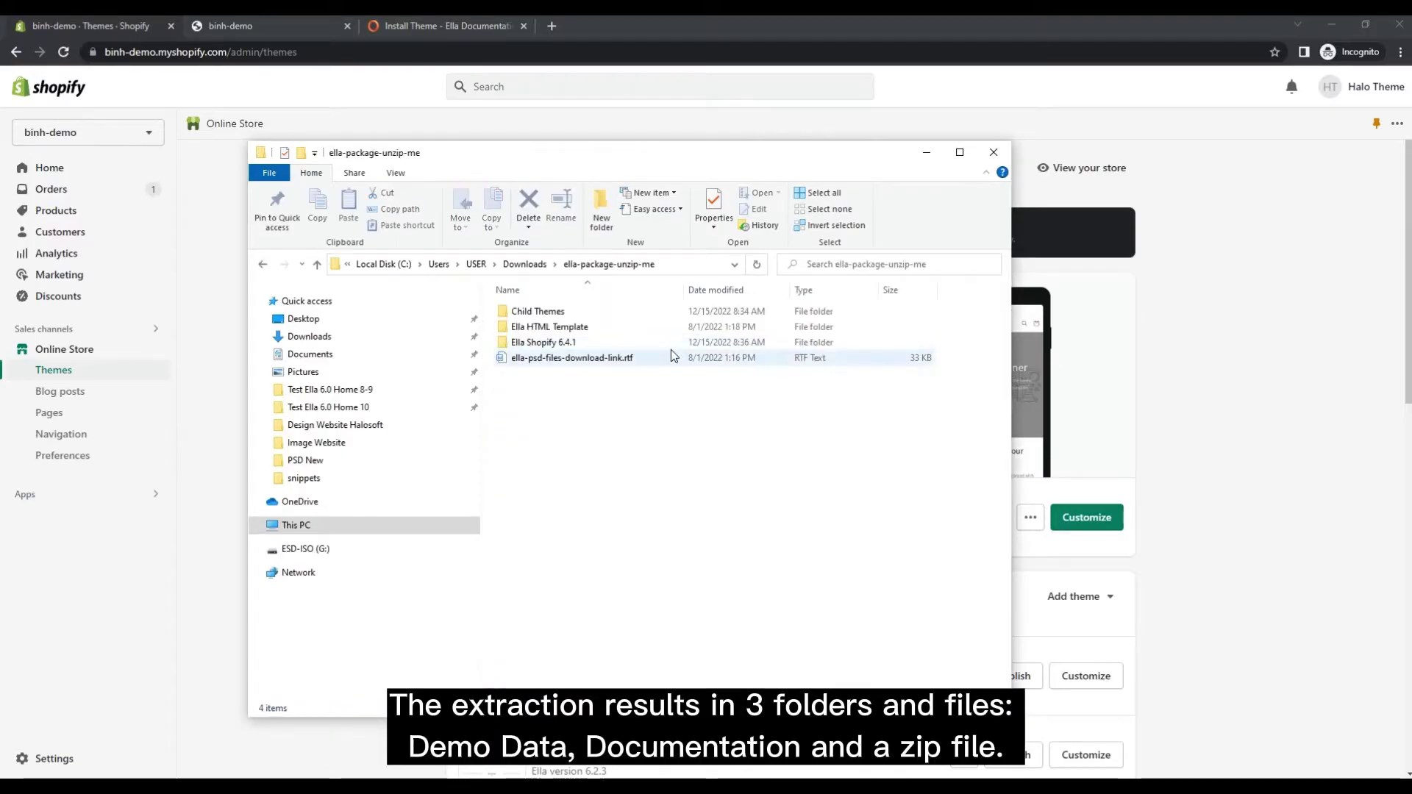
left_click(634, 346)
double_click(634, 346)
left_click(620, 343)
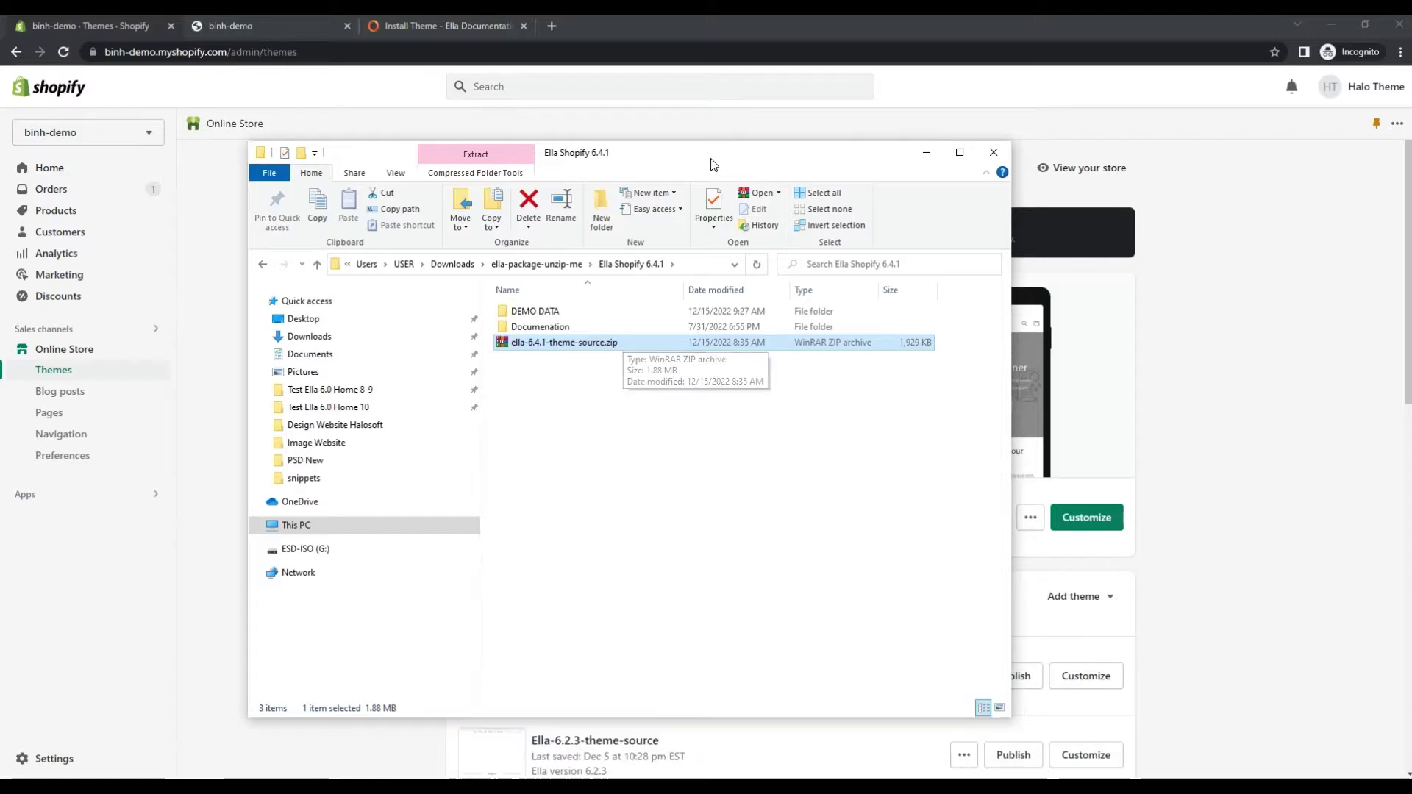
left_click_drag(751, 160, 628, 148)
left_click(1291, 316)
- Upload ella-6.4.1-theme-source.zip as a new theme from the Ella Shopify 6.4.1 folder
scroll(1215, 439, "down", 3)
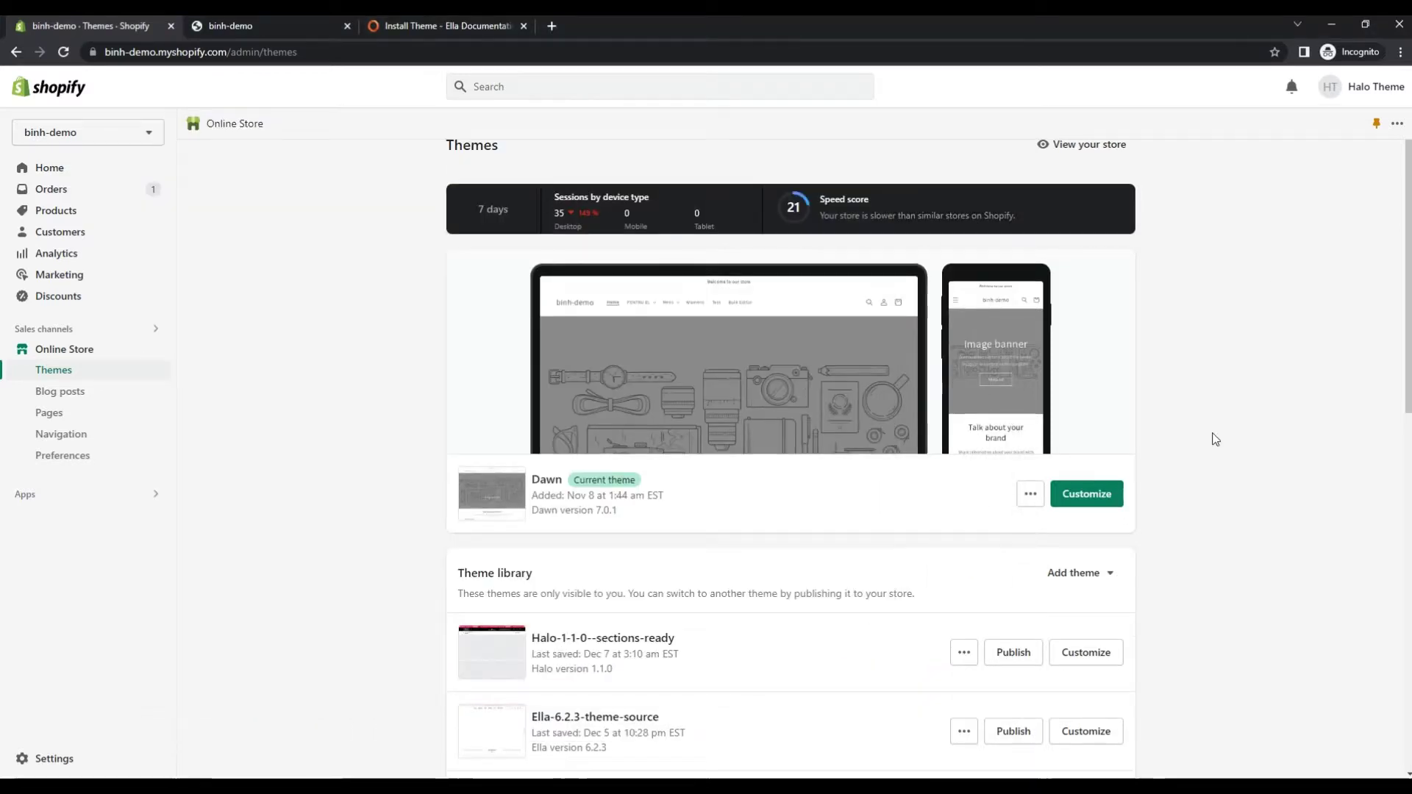
left_click(1074, 374)
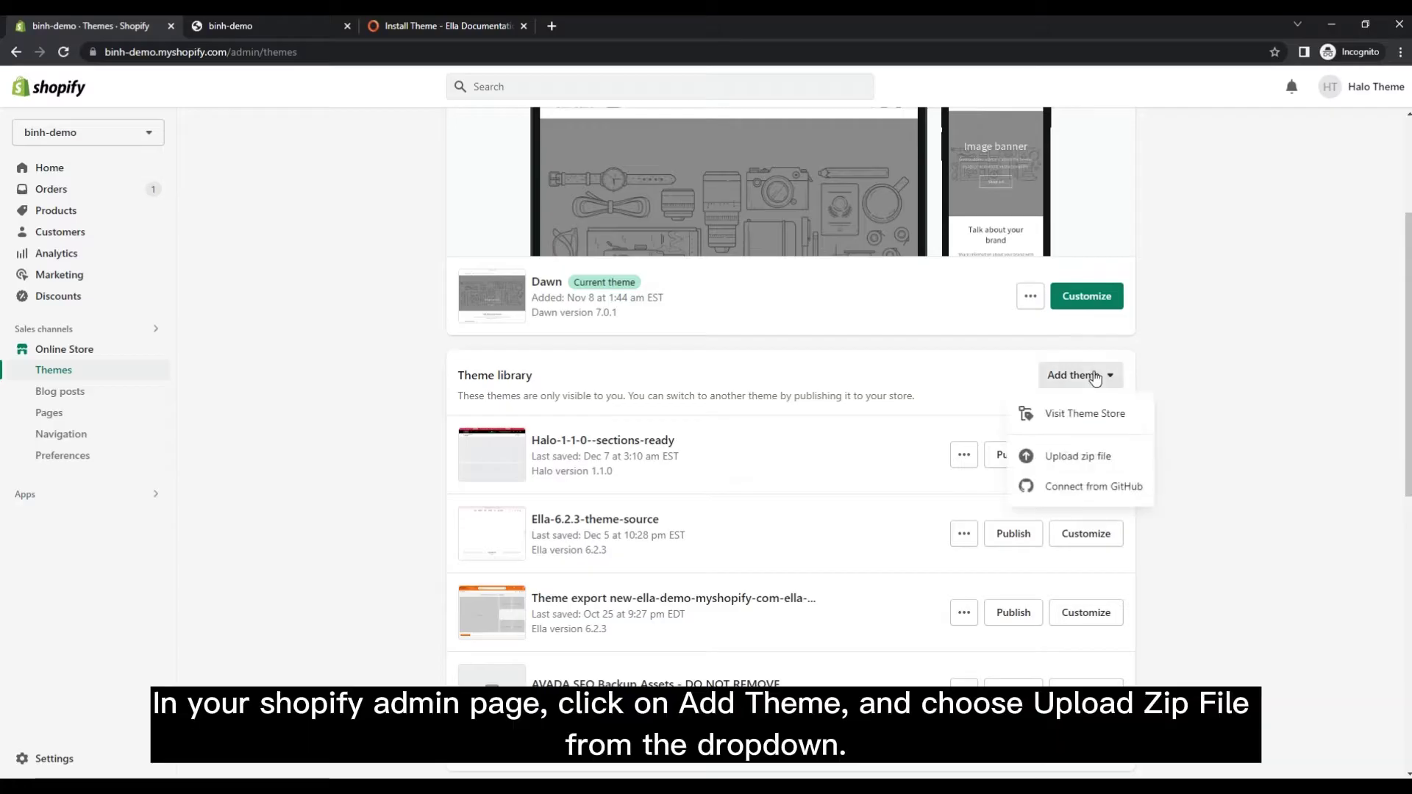
left_click(1087, 453)
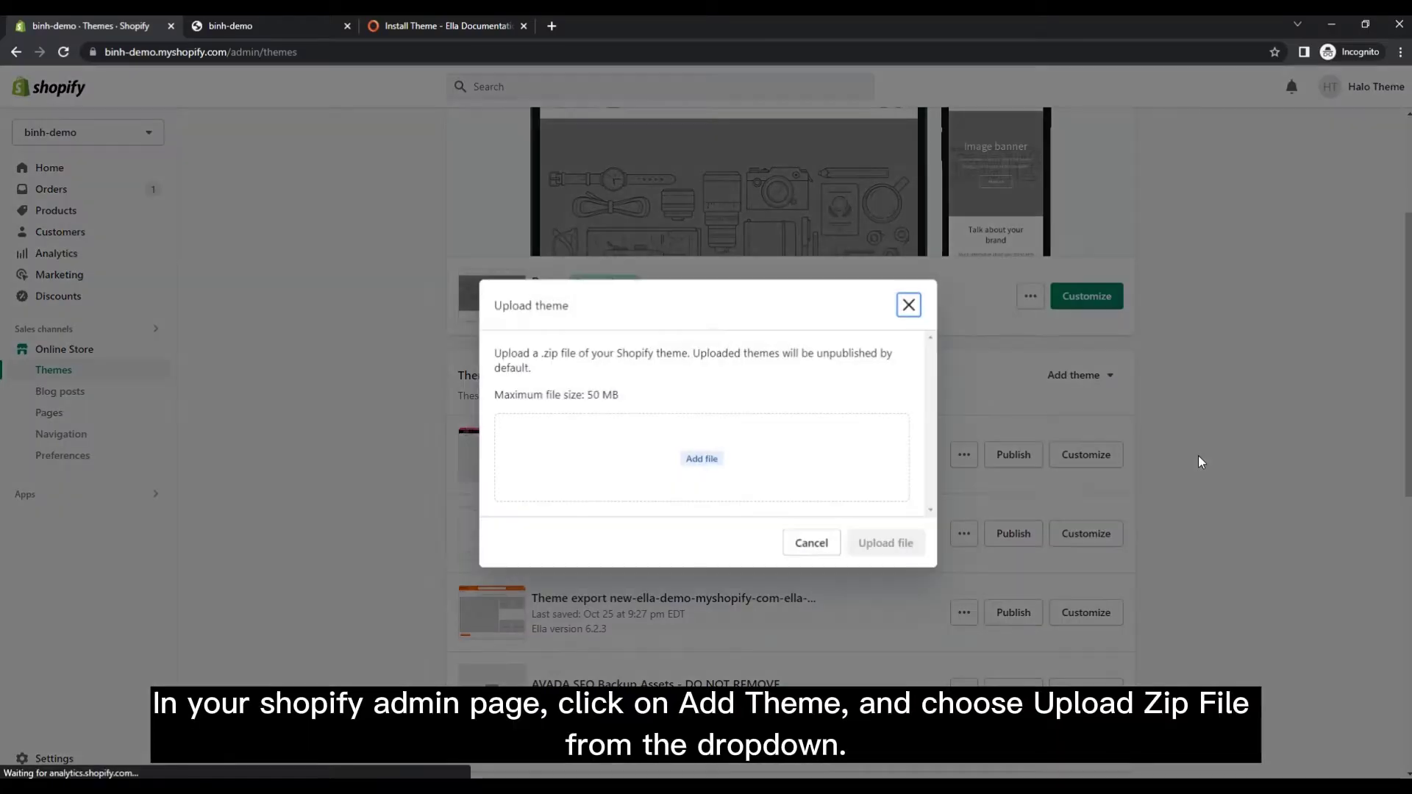
left_click(709, 463)
double_click(464, 272)
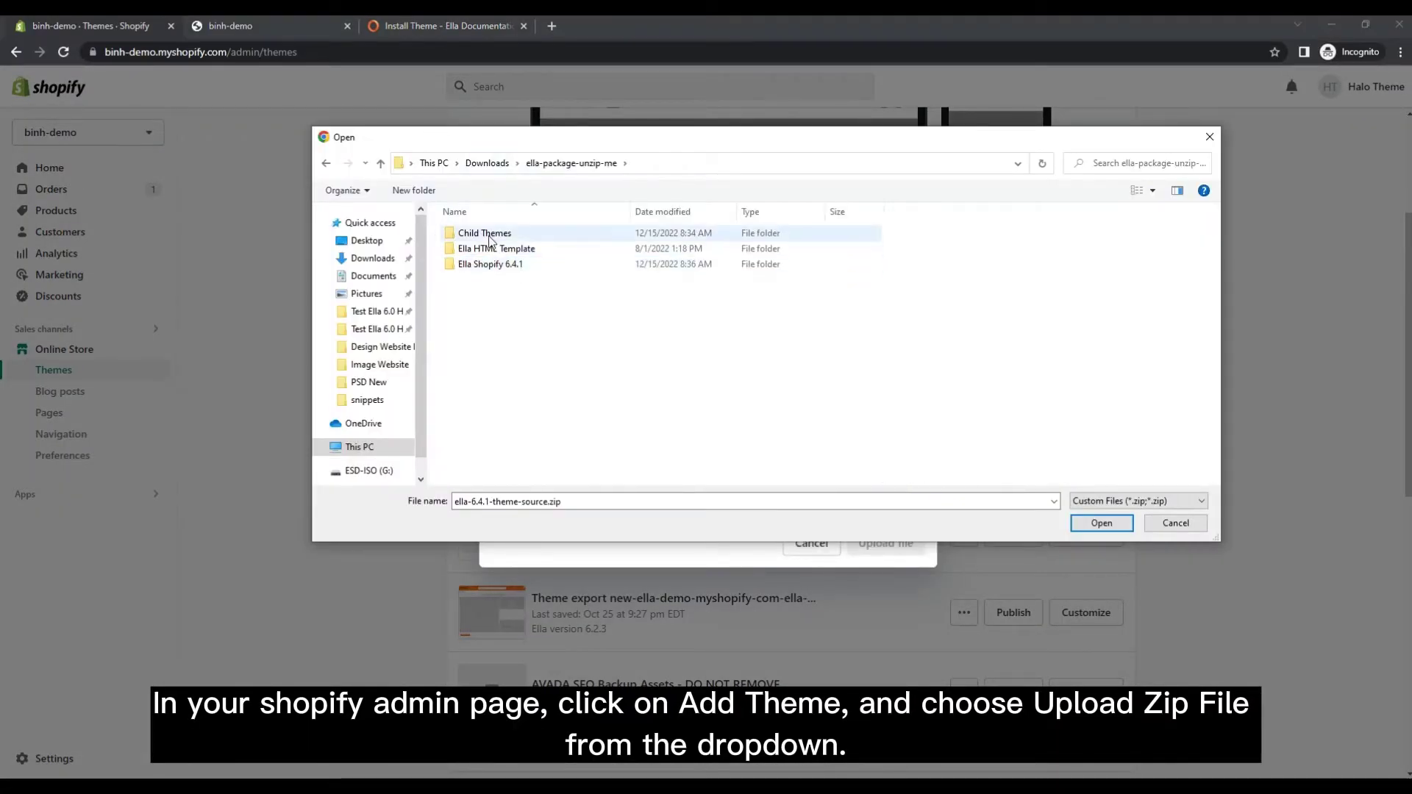
double_click(491, 265)
double_click(550, 268)
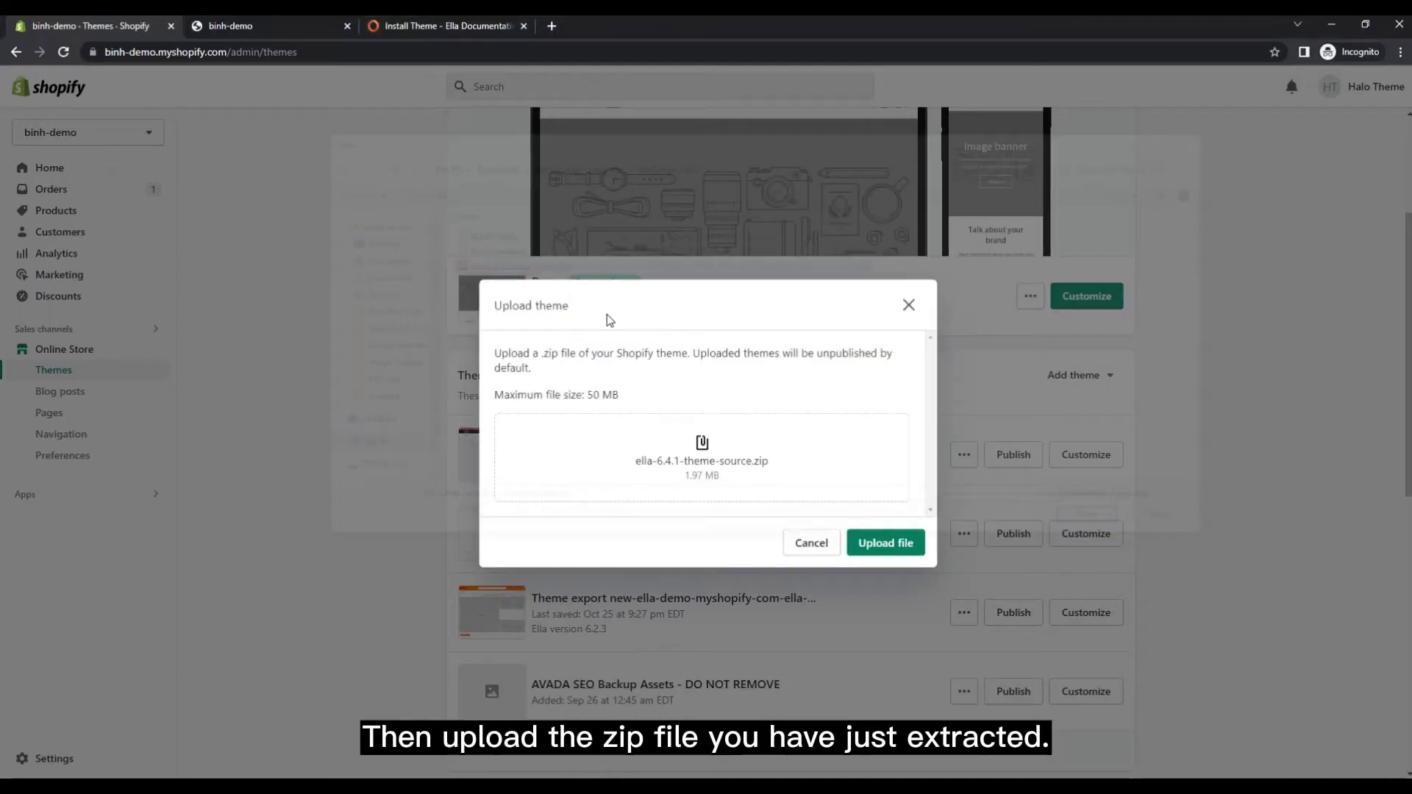
left_click(899, 545)
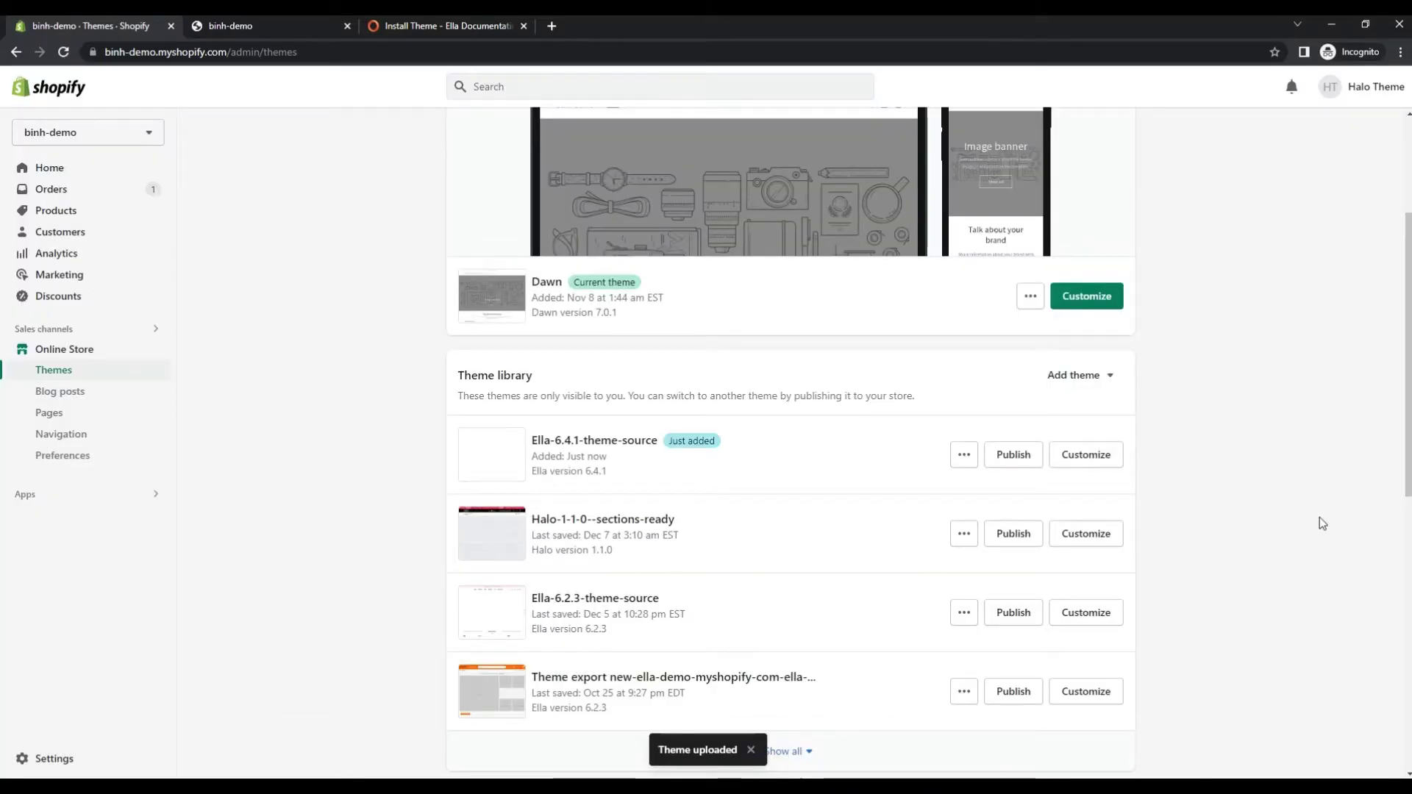
- Publish Ella-6.4.1-theme-source and confirm it as the current theme
scroll(1219, 513, "up", 1)
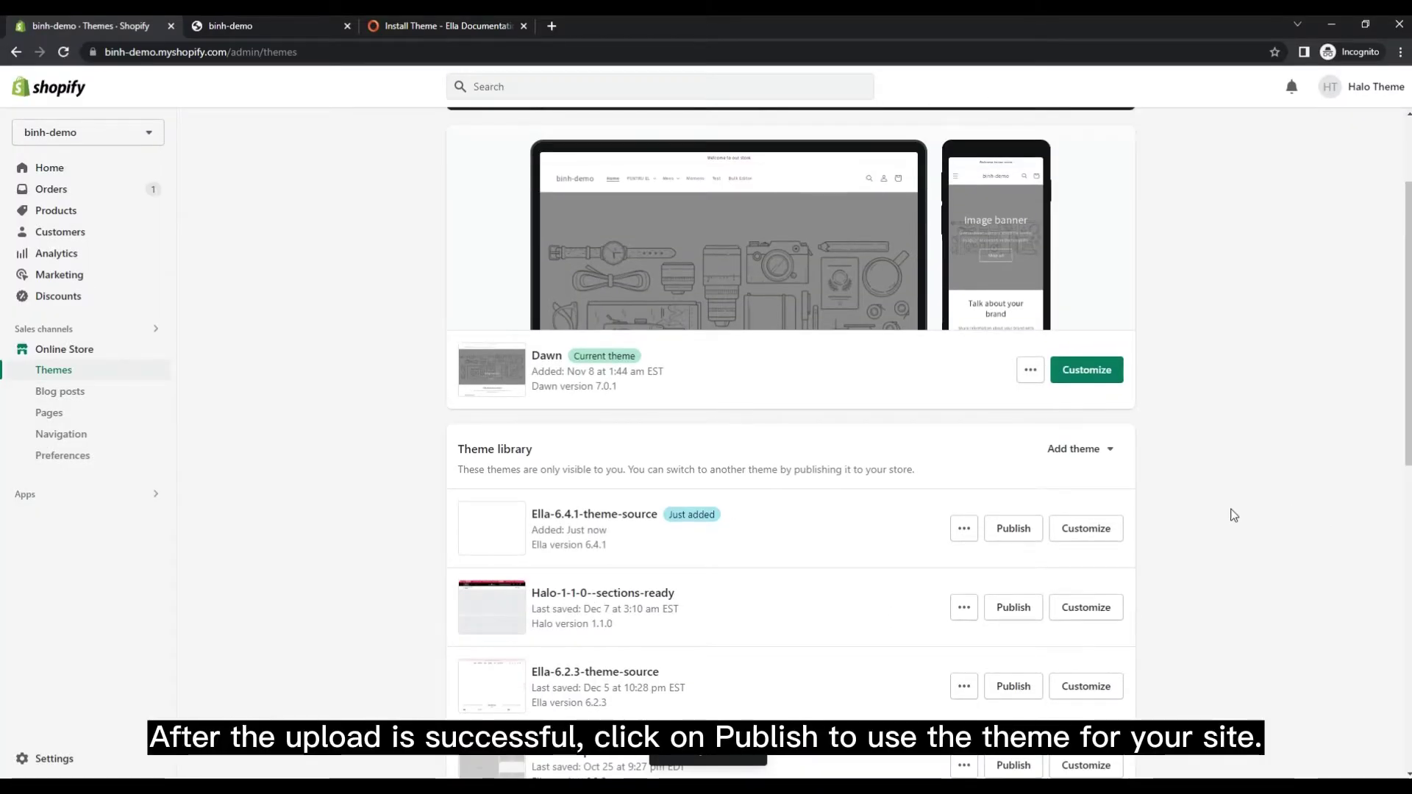
scroll(1231, 514, "down", 1)
left_click(1009, 463)
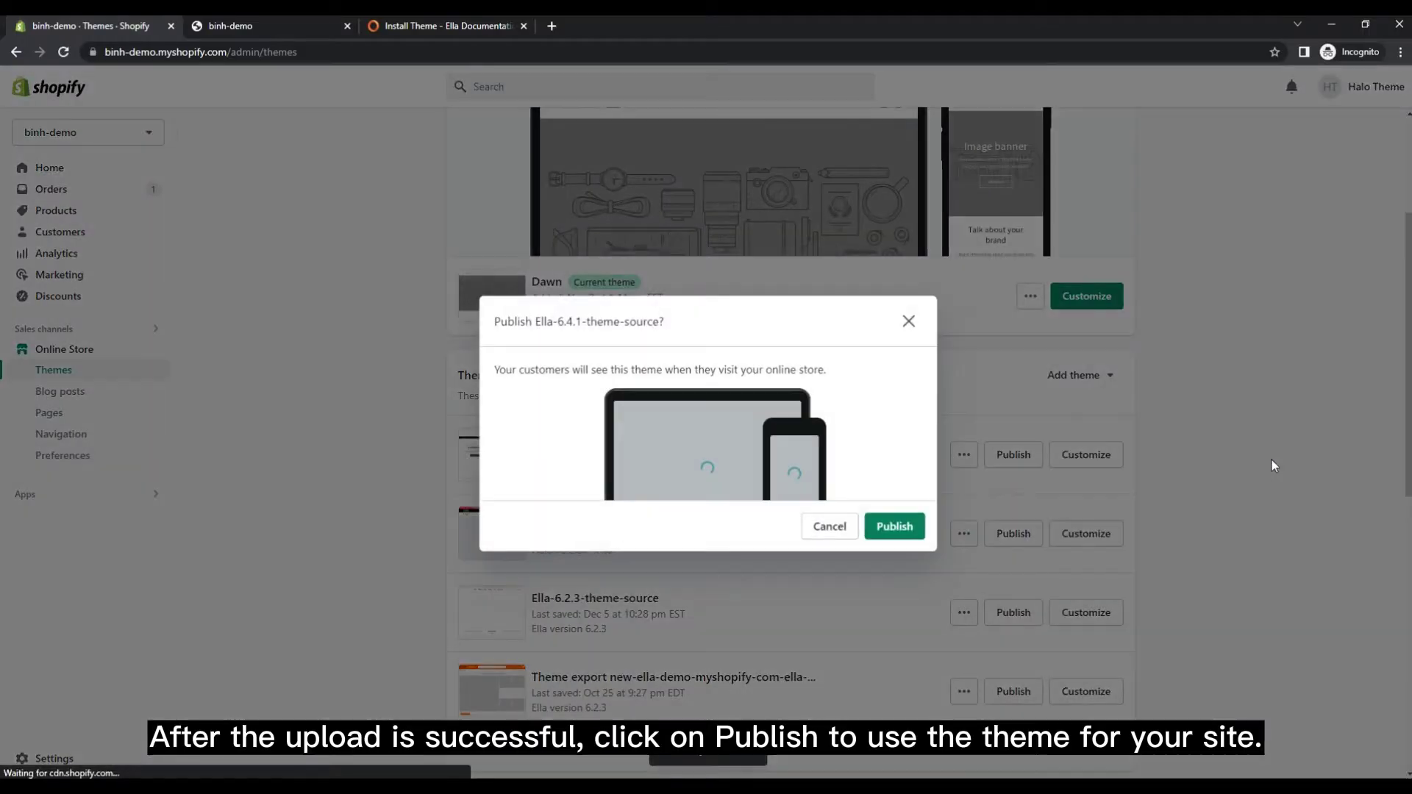
left_click(909, 530)
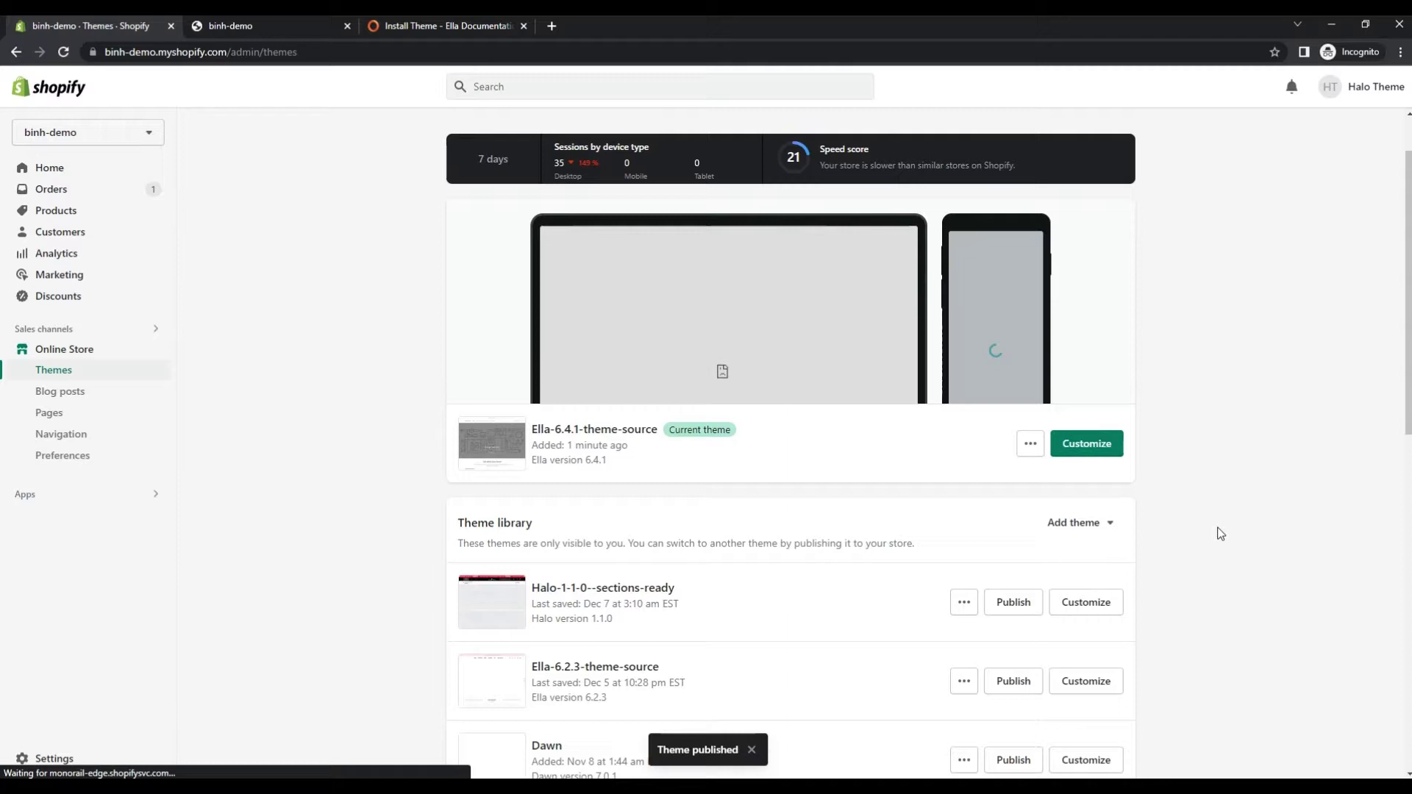
- Reload the storefront tab to show the Ella theme and dismiss the signup popup
scroll(1220, 533, "down", 1)
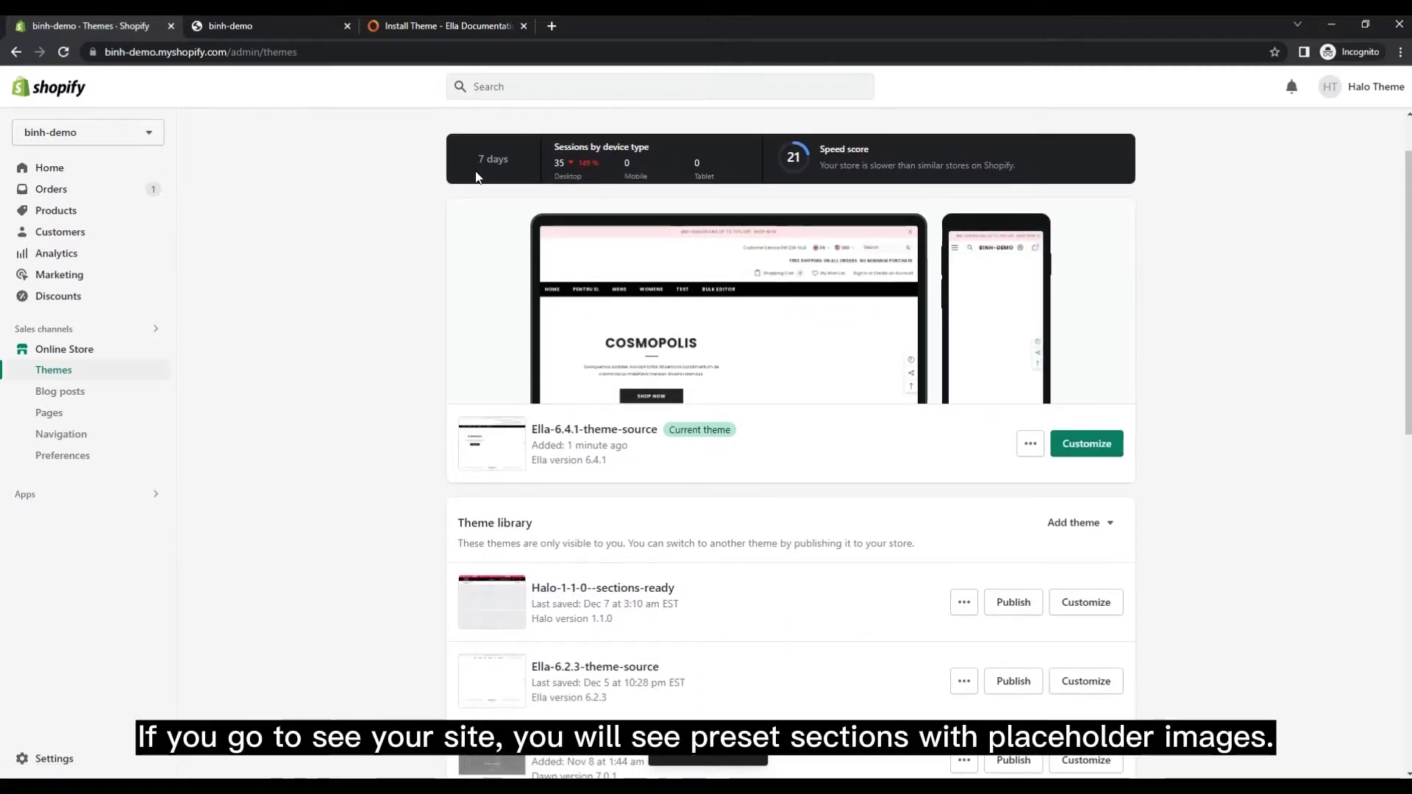
left_click(265, 25)
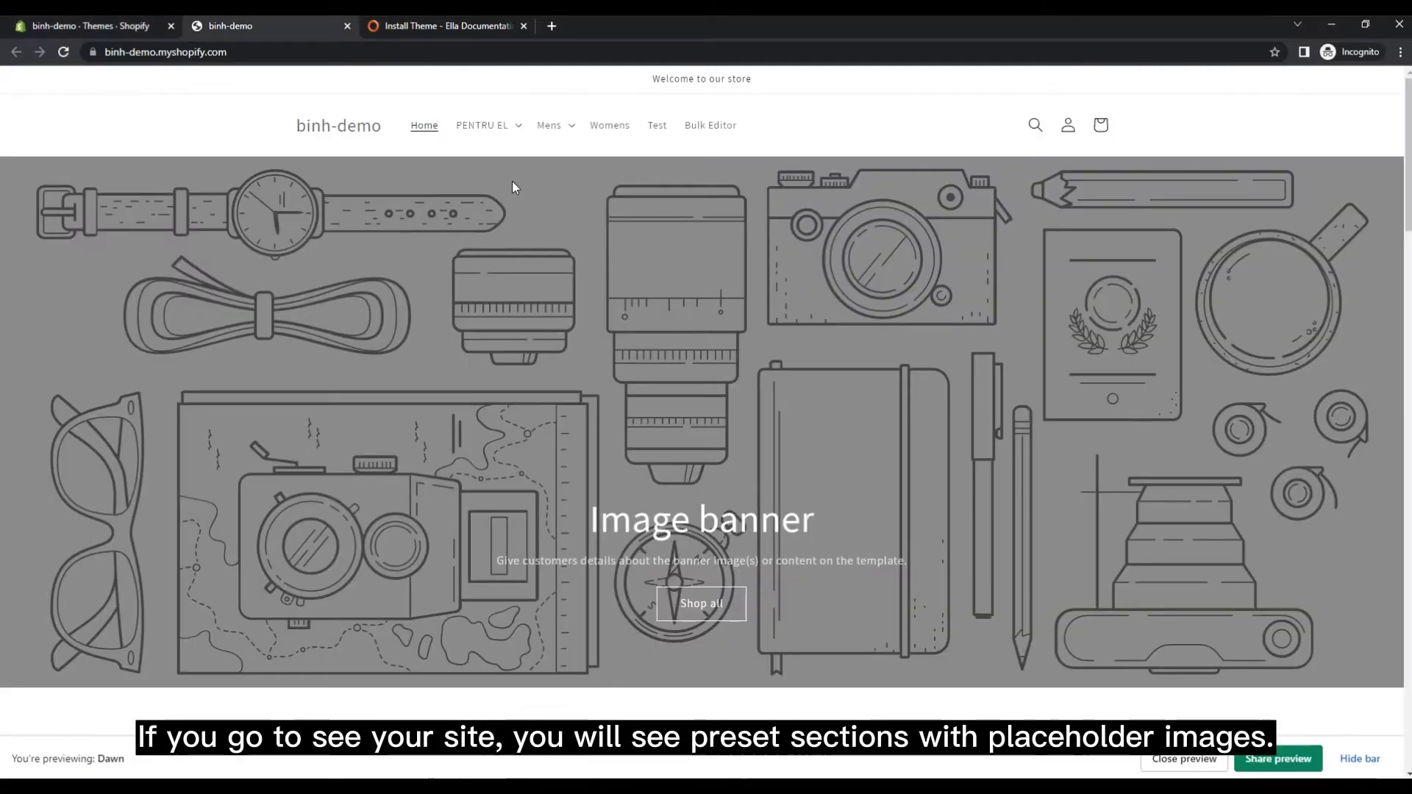
key("F5")
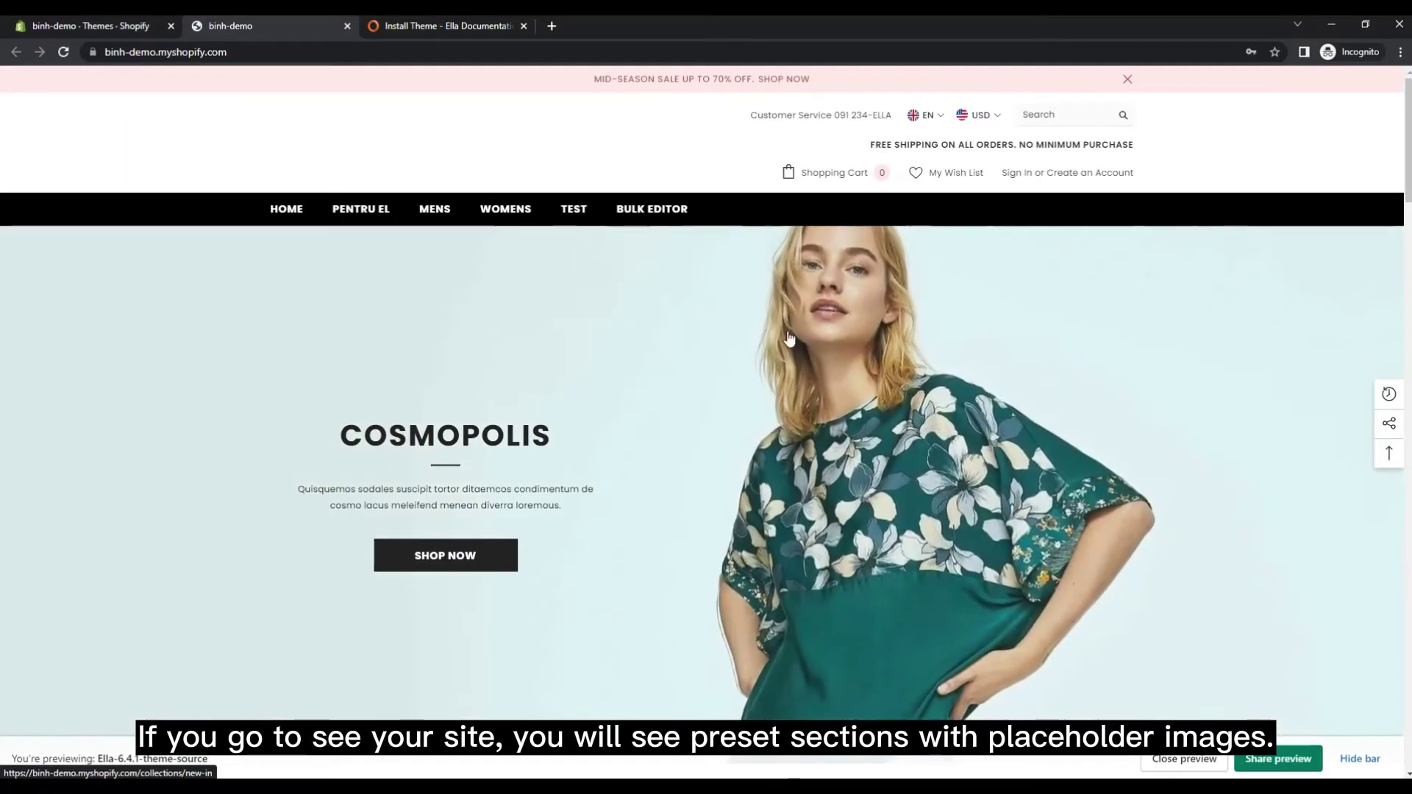
scroll(1067, 457, "down", 6)
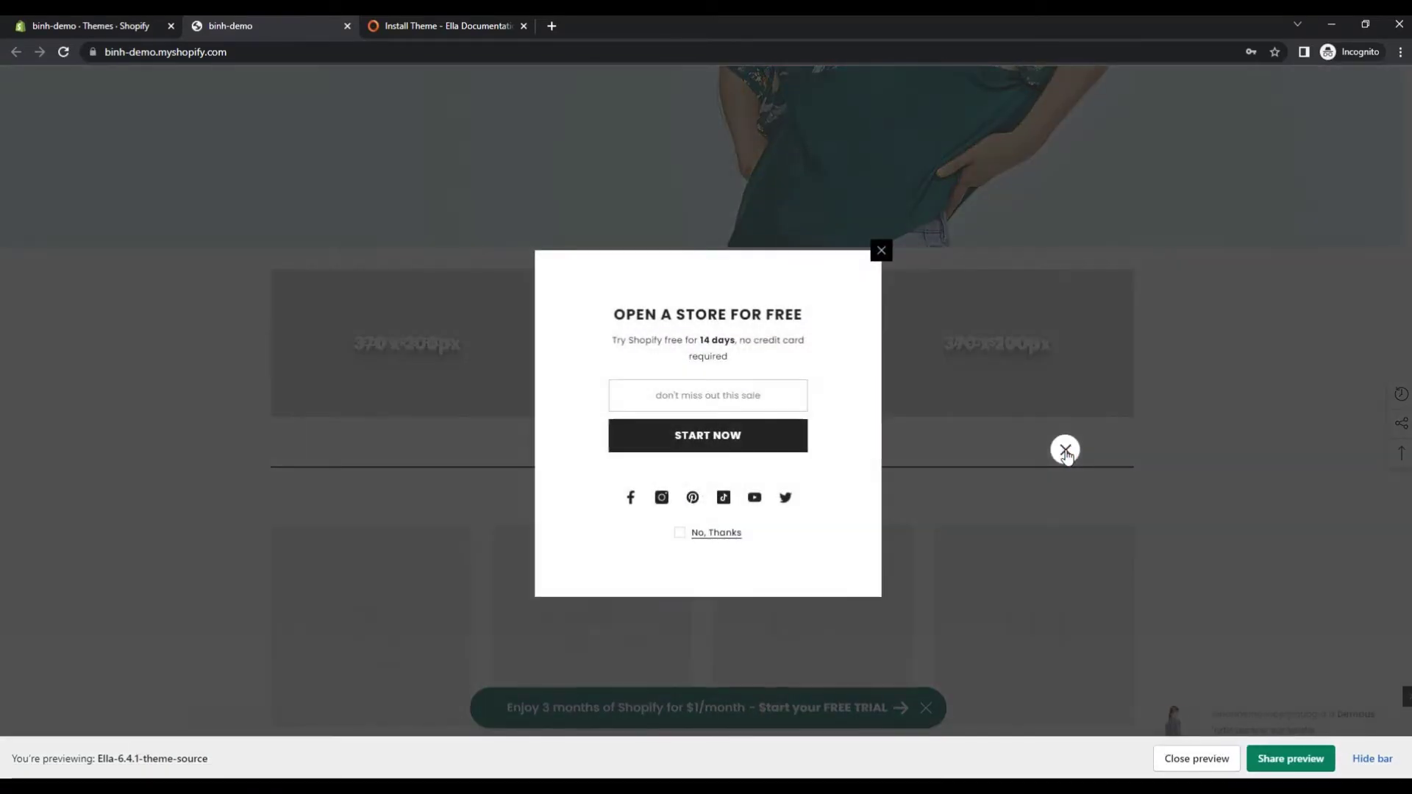
left_click(1089, 441)
- Scroll down through the homepage sections and back up to the Cosmopolis banner
scroll(1236, 485, "down", 3)
scroll(1238, 487, "down", 15)
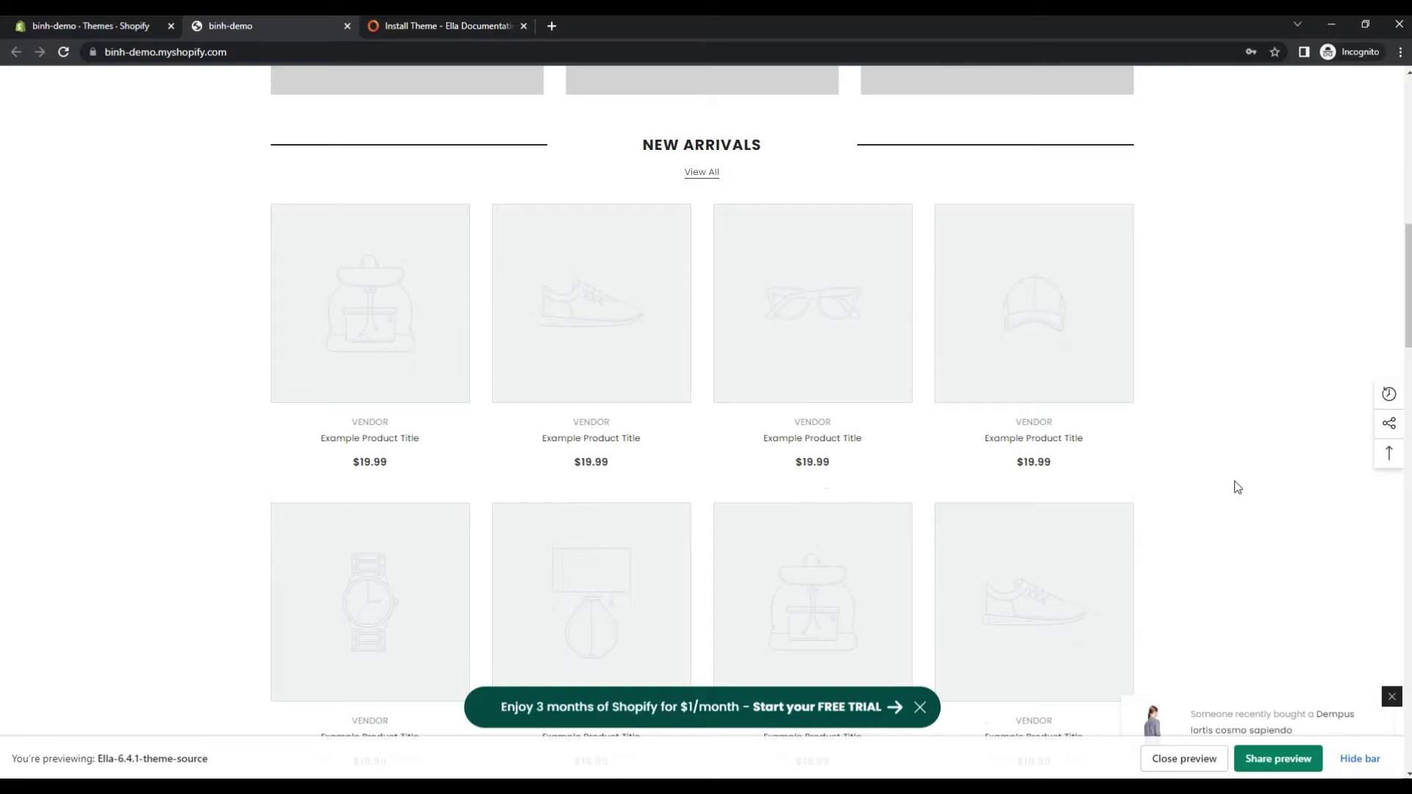
scroll(1237, 487, "down", 15)
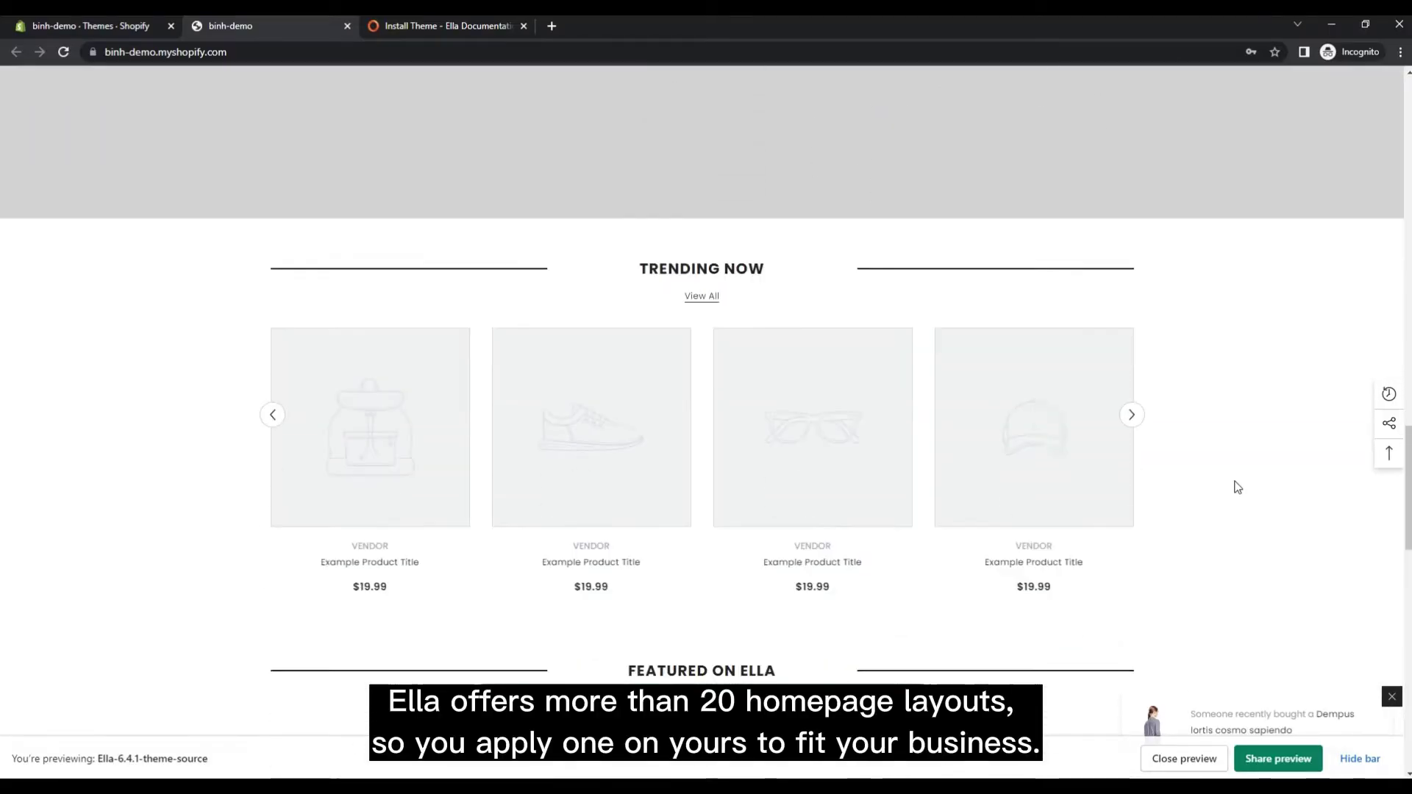
scroll(1237, 487, "down", 3)
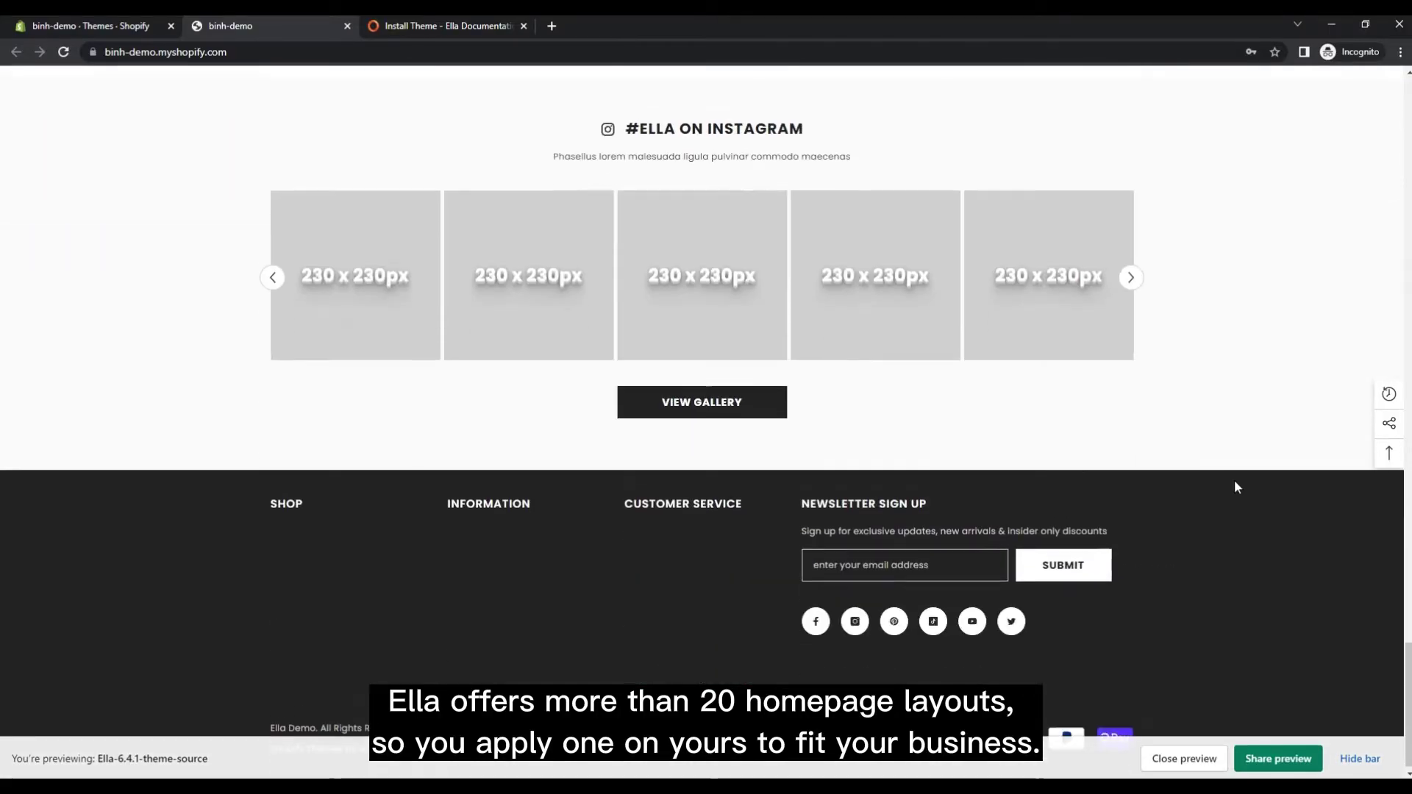
scroll(1238, 487, "up", 4)
scroll(1237, 487, "up", 10)
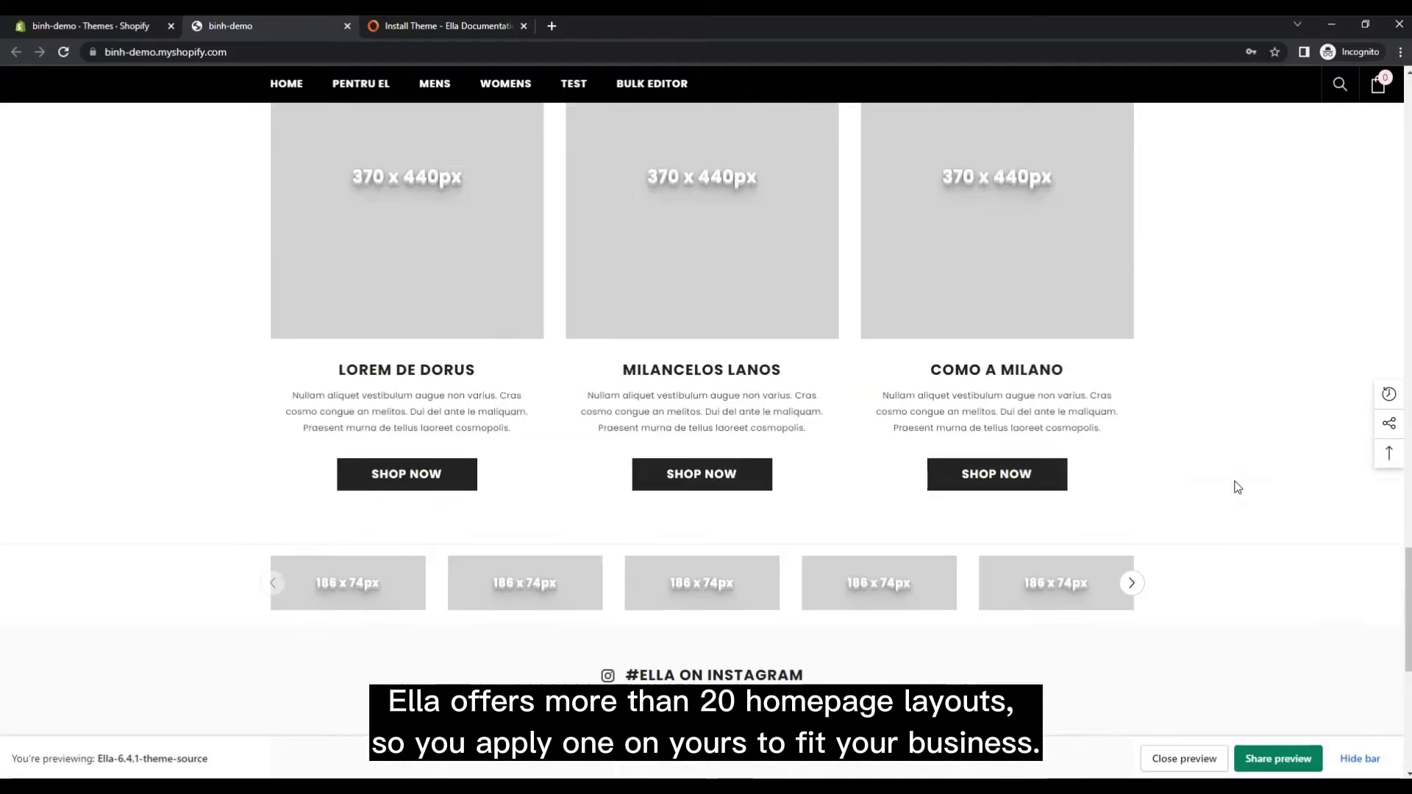
scroll(1237, 487, "up", 7)
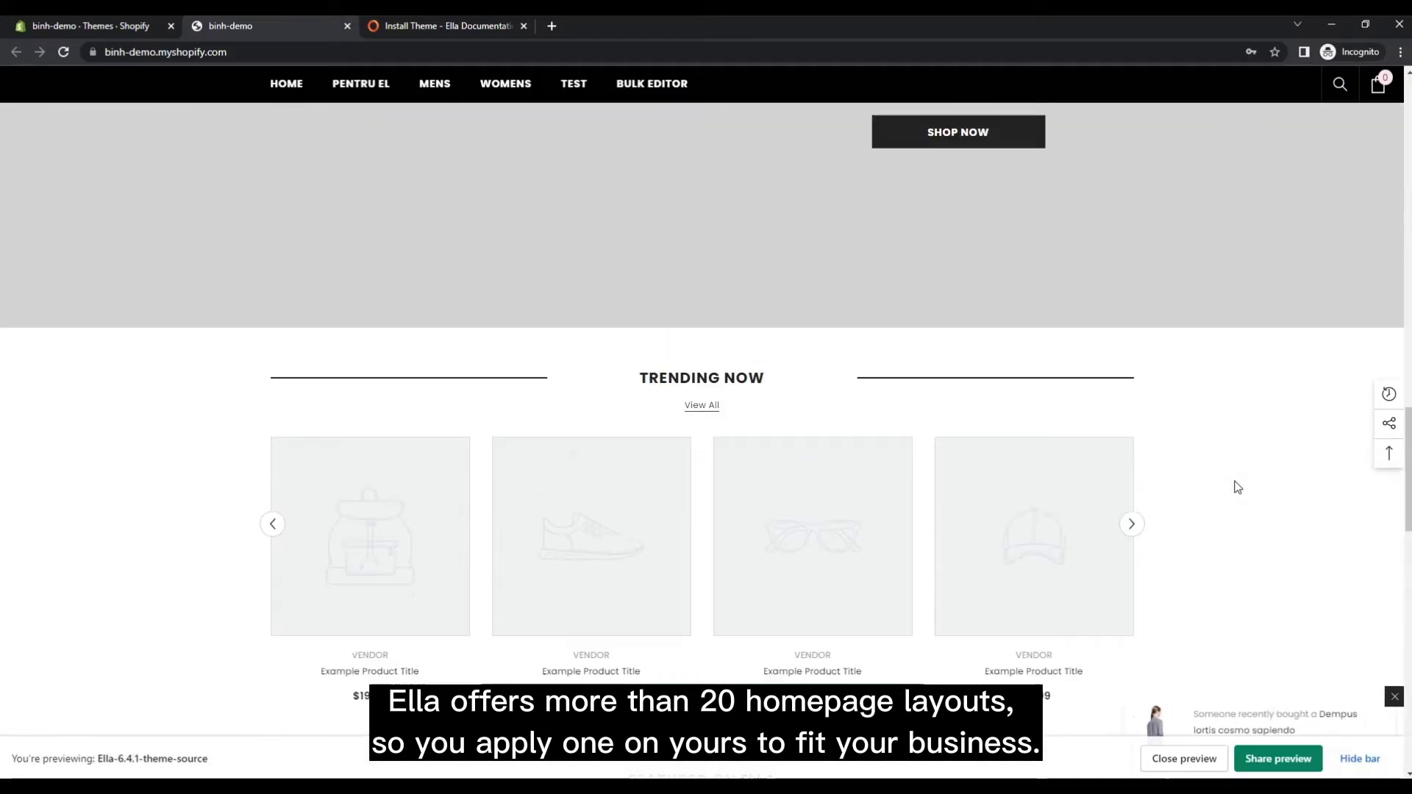
scroll(1238, 487, "down", 15)
scroll(1238, 486, "up", 15)
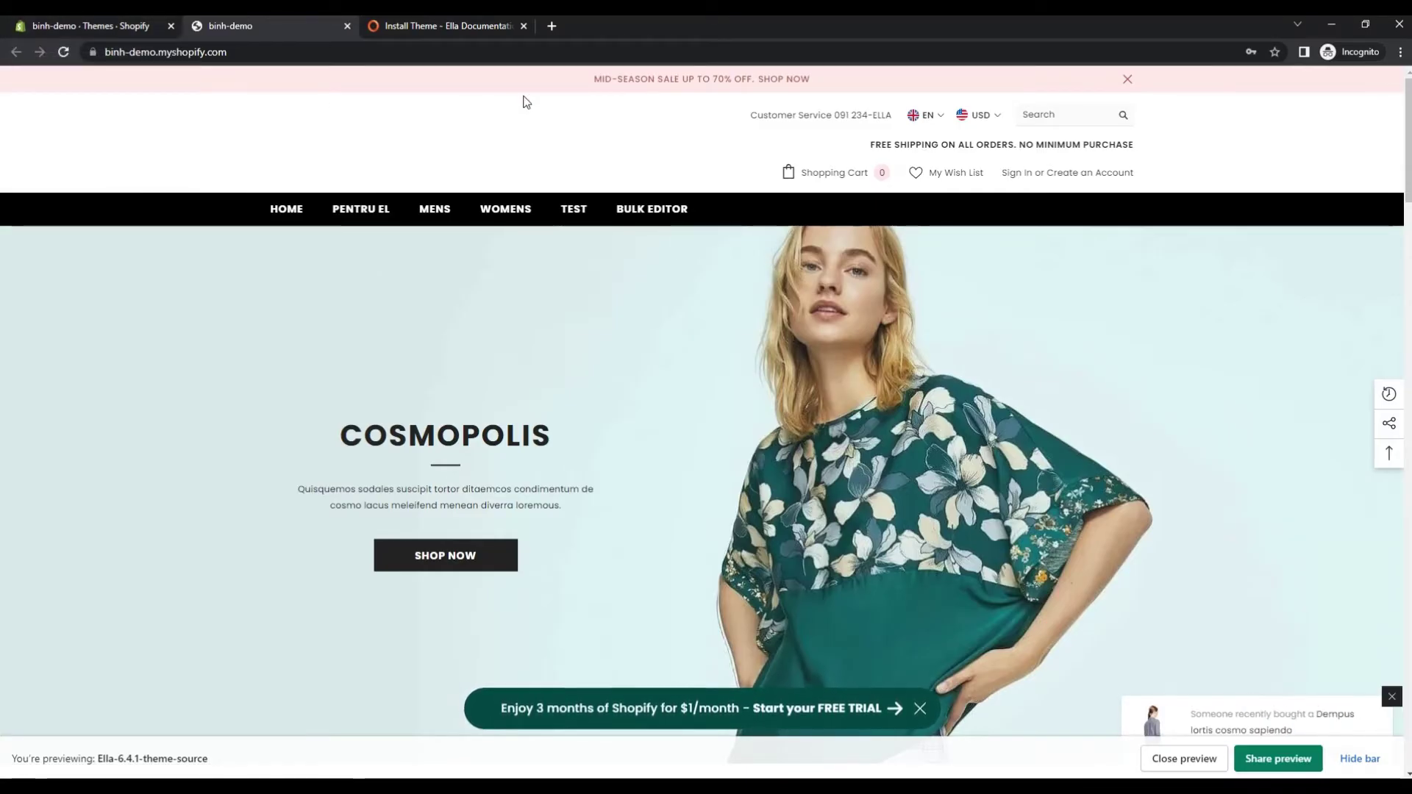
- Load the new-ella demo store in a new tab and browse the Home 04 - High Fashion homepage
left_click(119, 30)
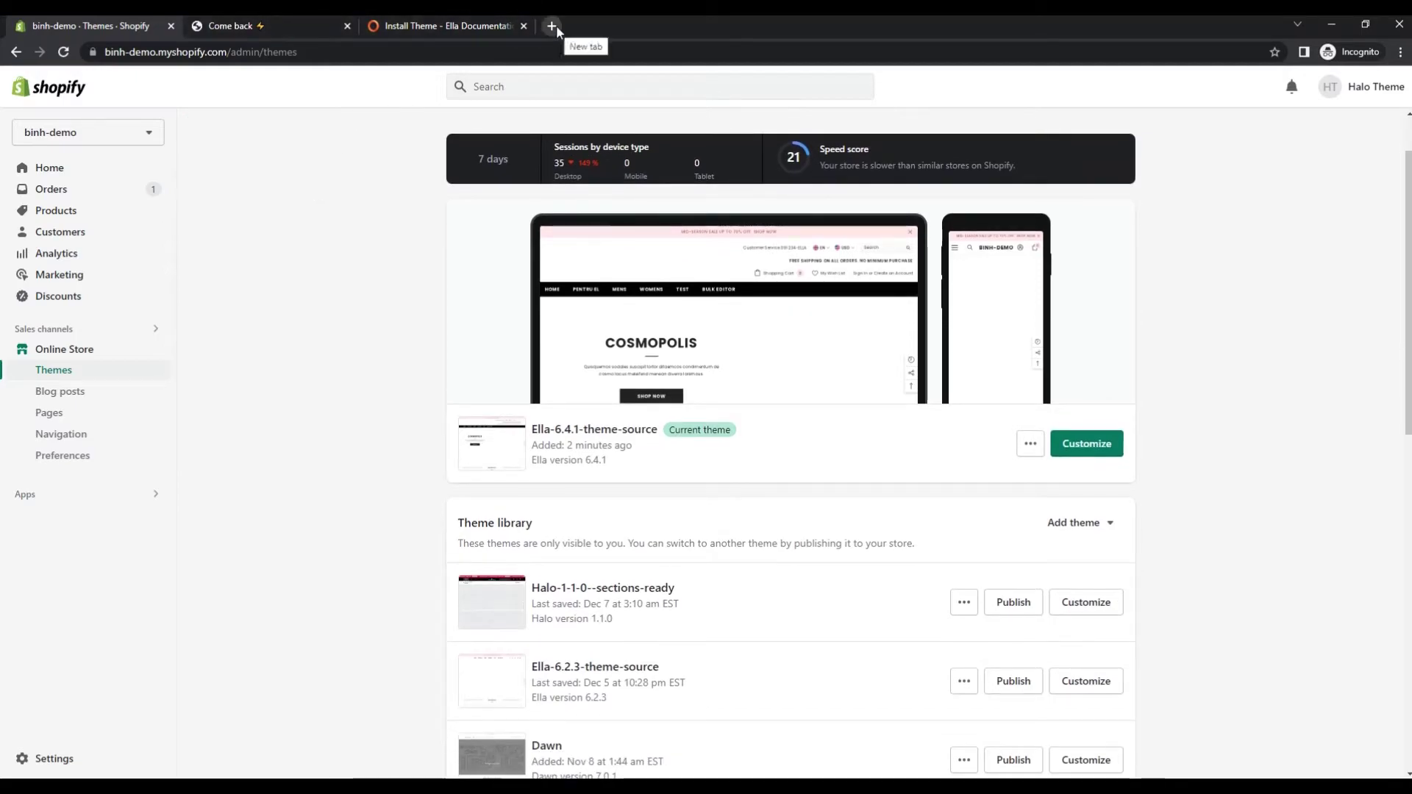
left_click(551, 26)
type("new-ella")
key("Return")
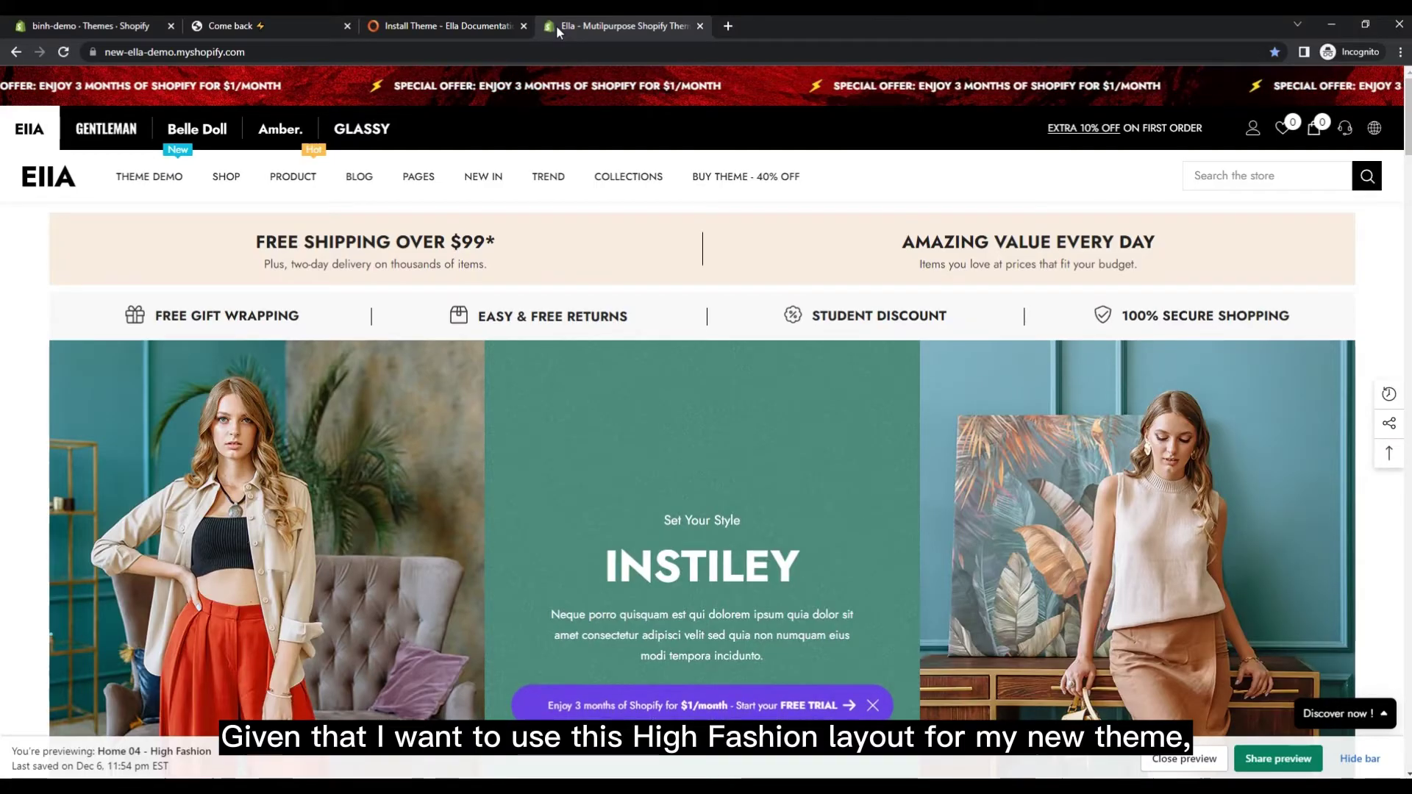
scroll(753, 490, "down", 3)
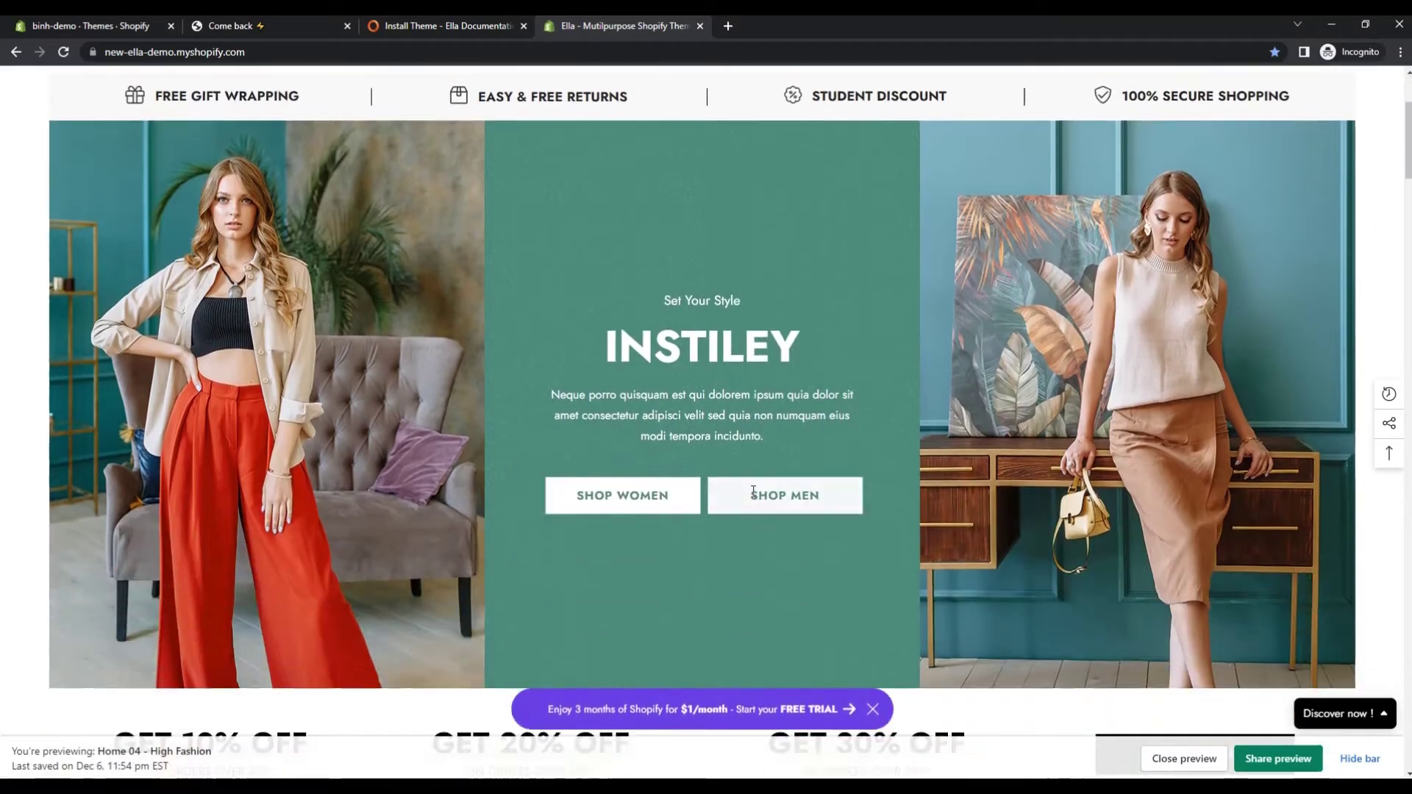
scroll(753, 491, "down", 3)
scroll(753, 491, "up", 6)
mouse_move(149, 177)
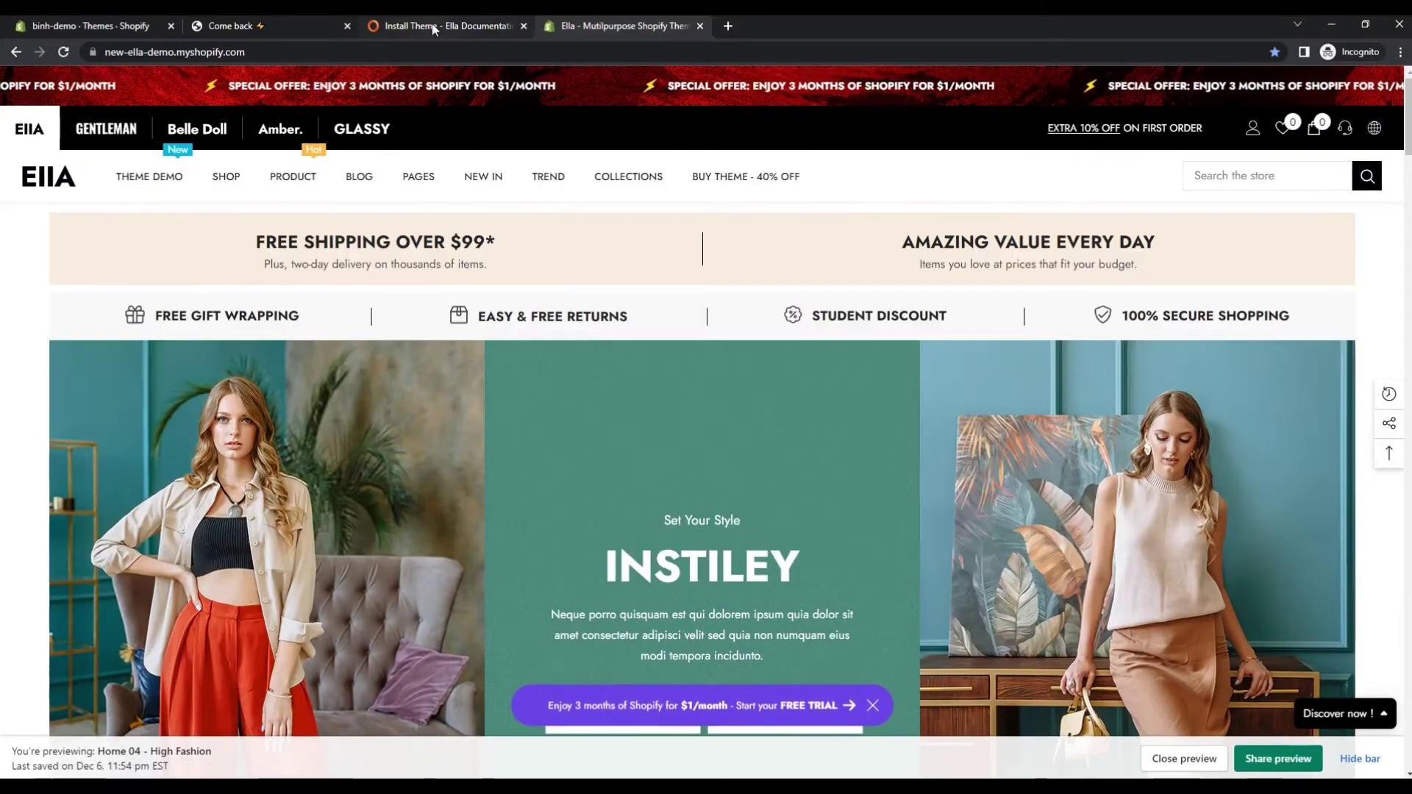
- Scroll the Install Theme docs to Preset For Home Page and follow its Click Here download link
left_click(431, 25)
scroll(1106, 559, "down", 5)
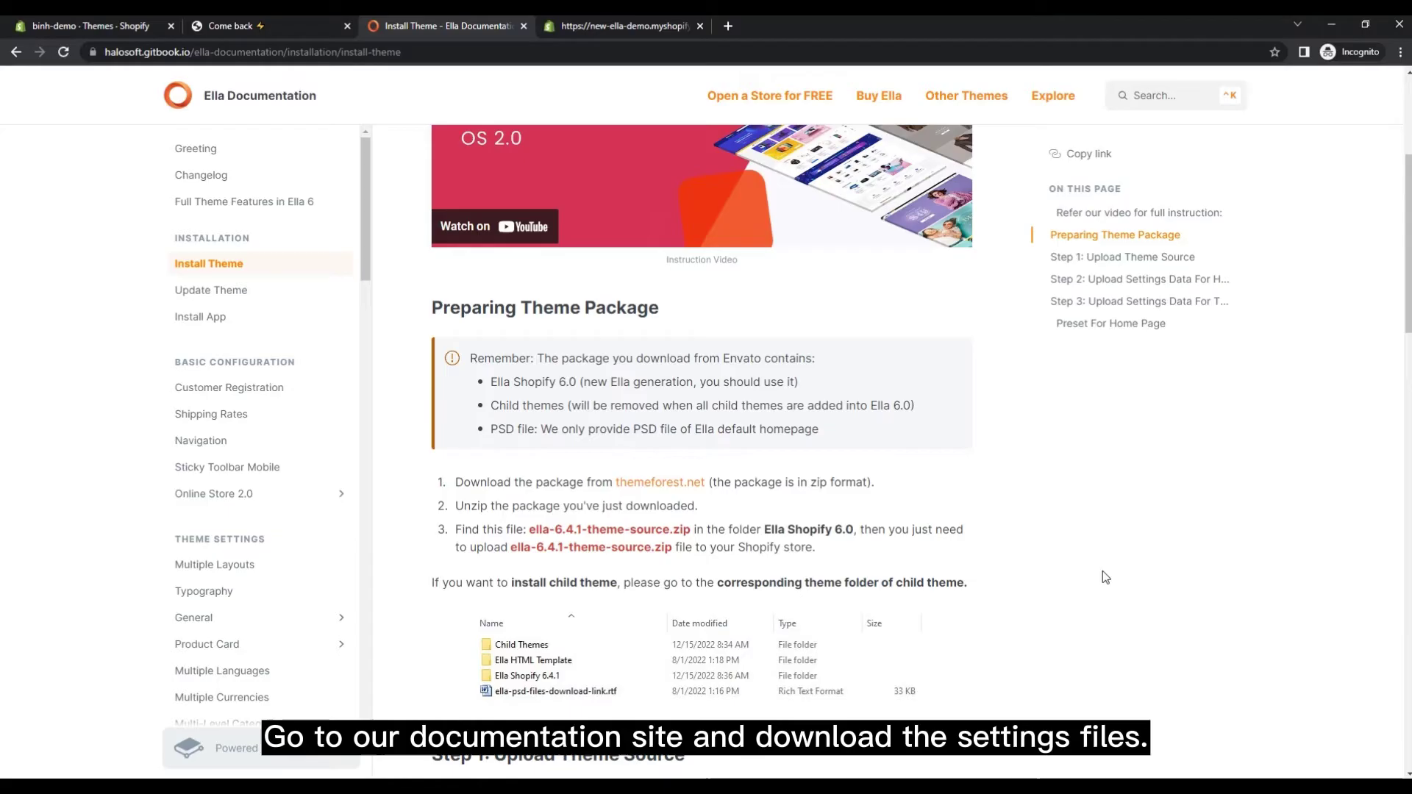
scroll(1105, 576, "down", 5)
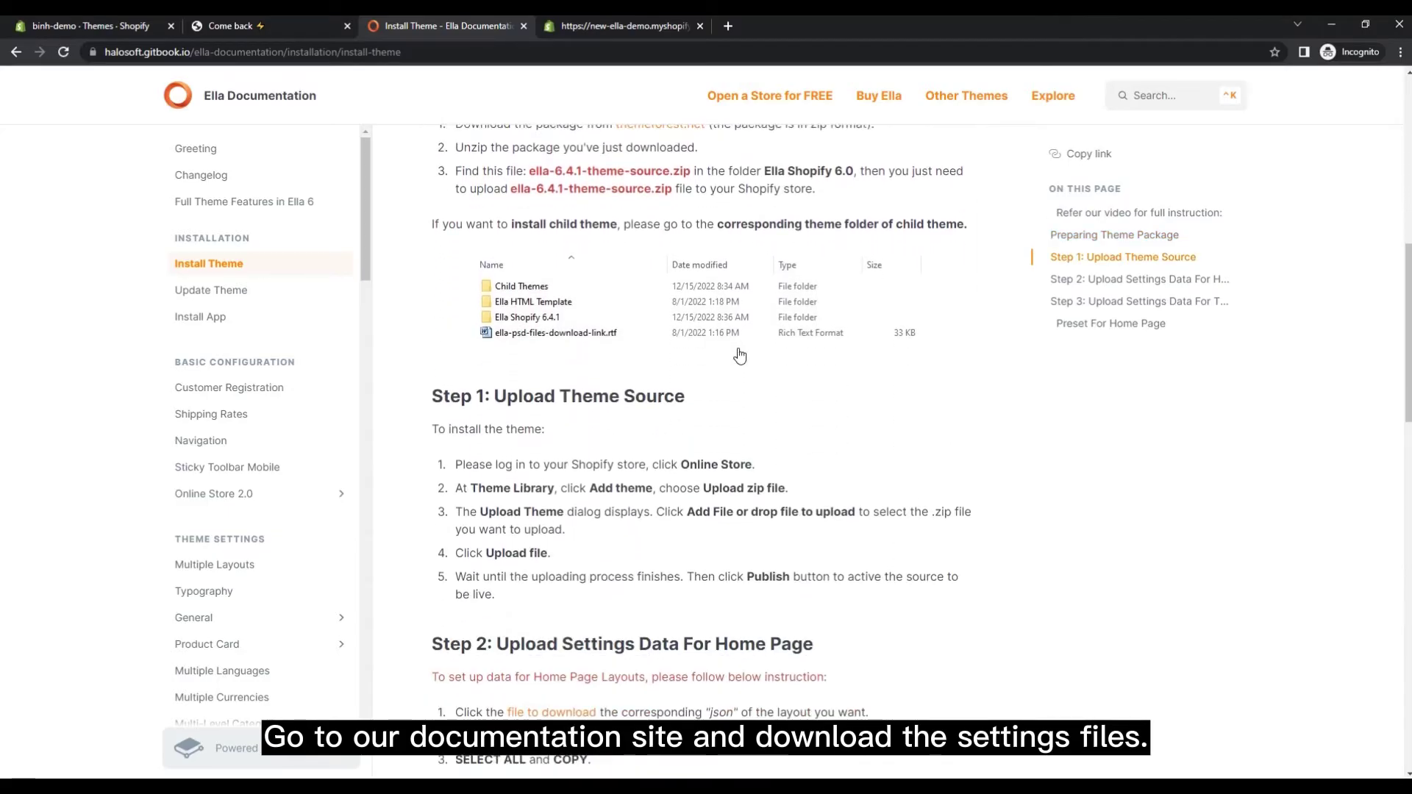
scroll(739, 356, "down", 6)
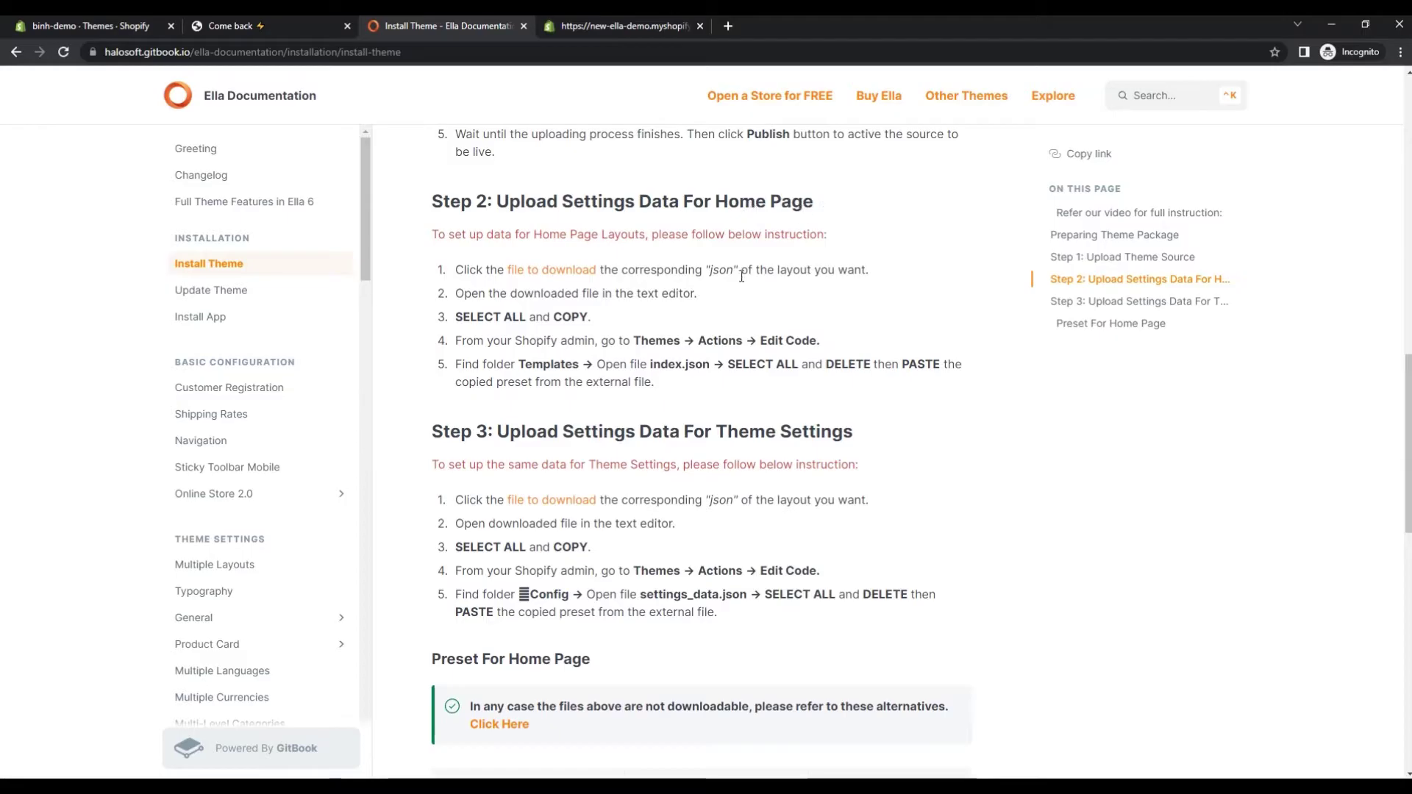
scroll(738, 403, "down", 1)
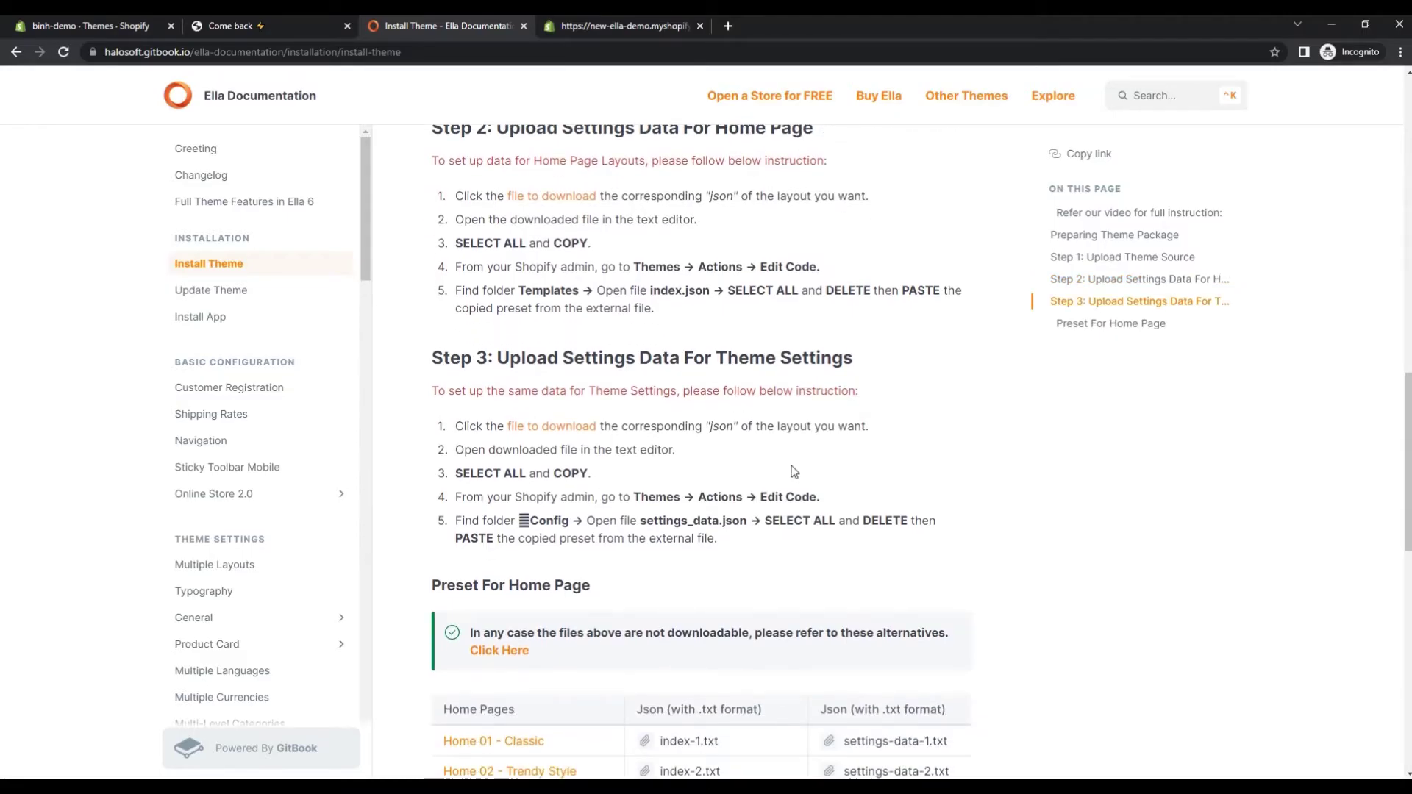
scroll(816, 489, "down", 3)
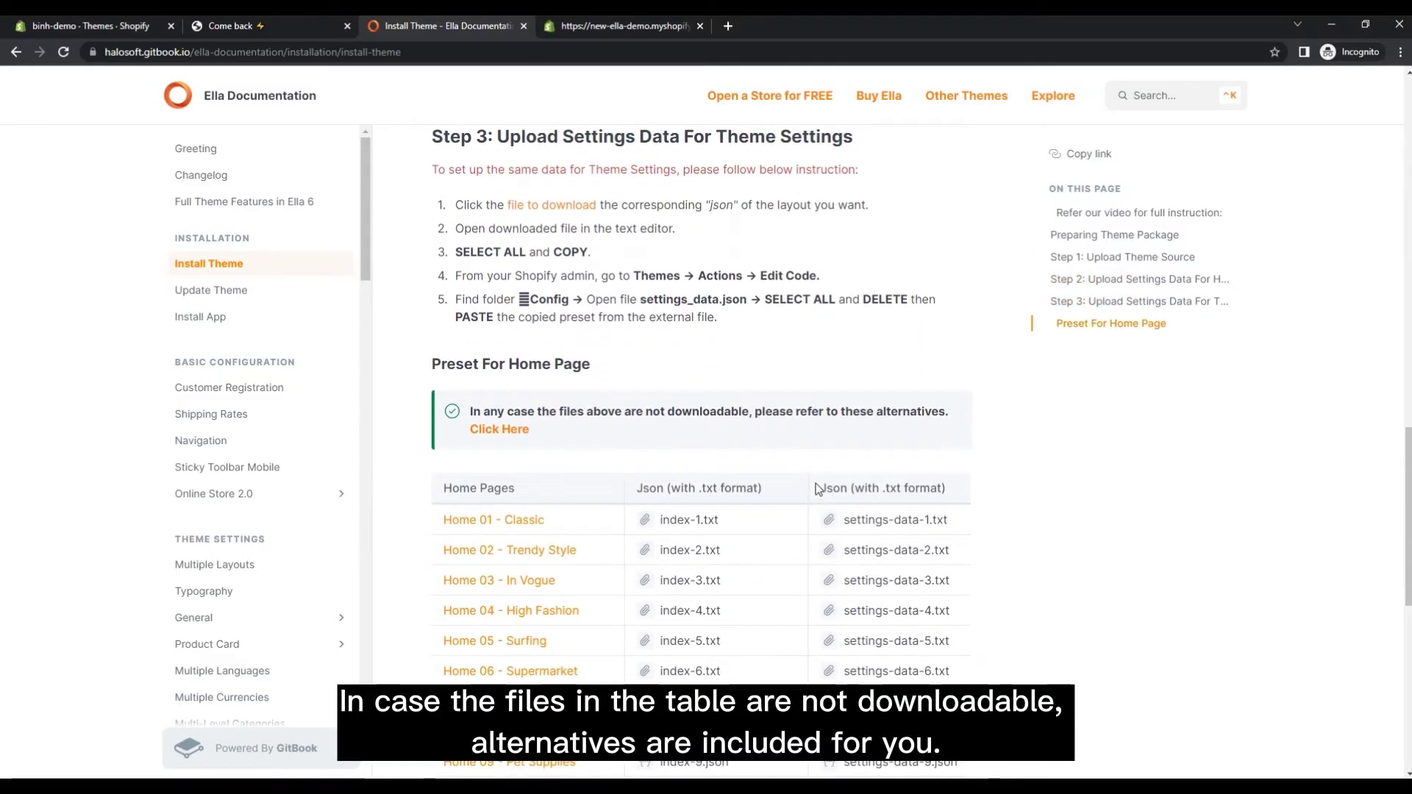
scroll(732, 457, "up", 1)
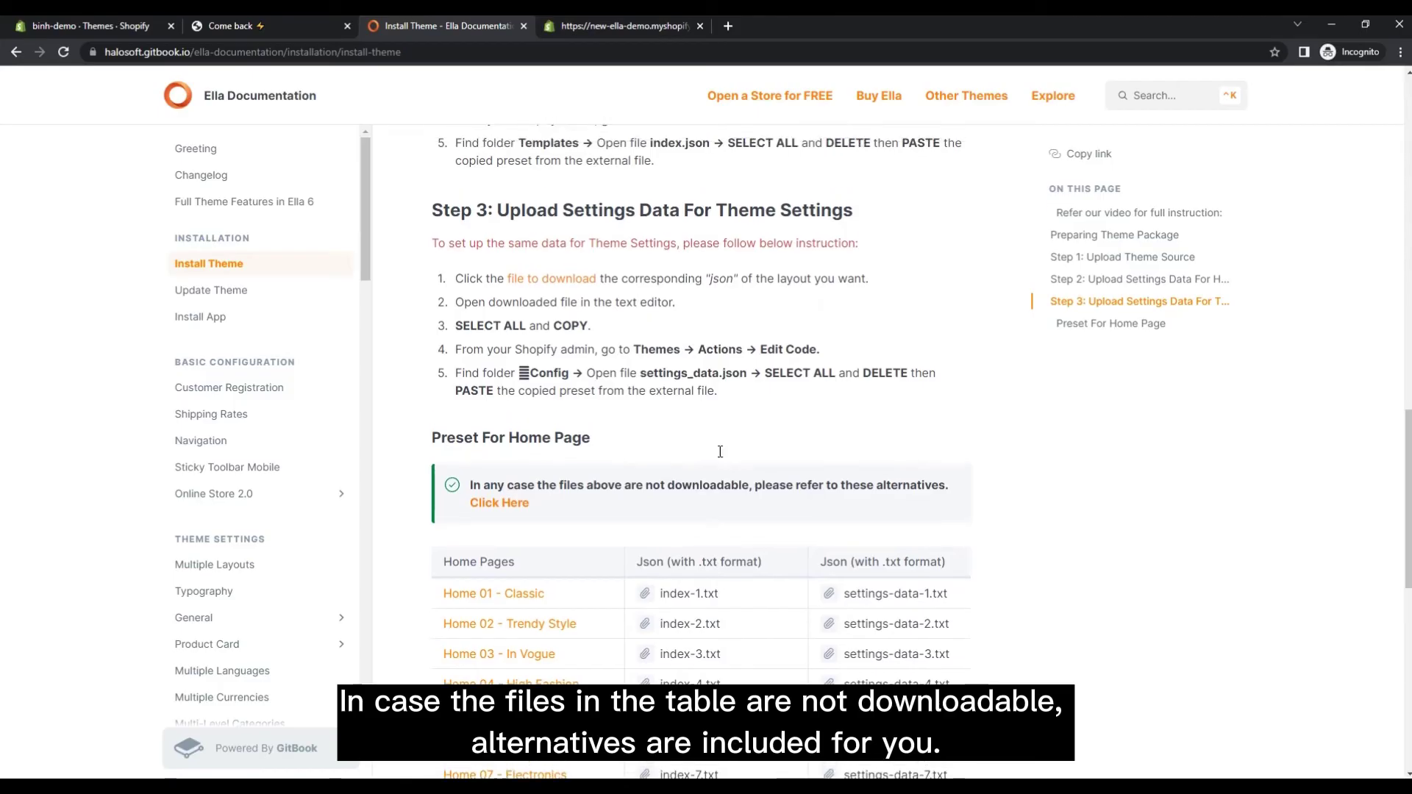
left_click(506, 506)
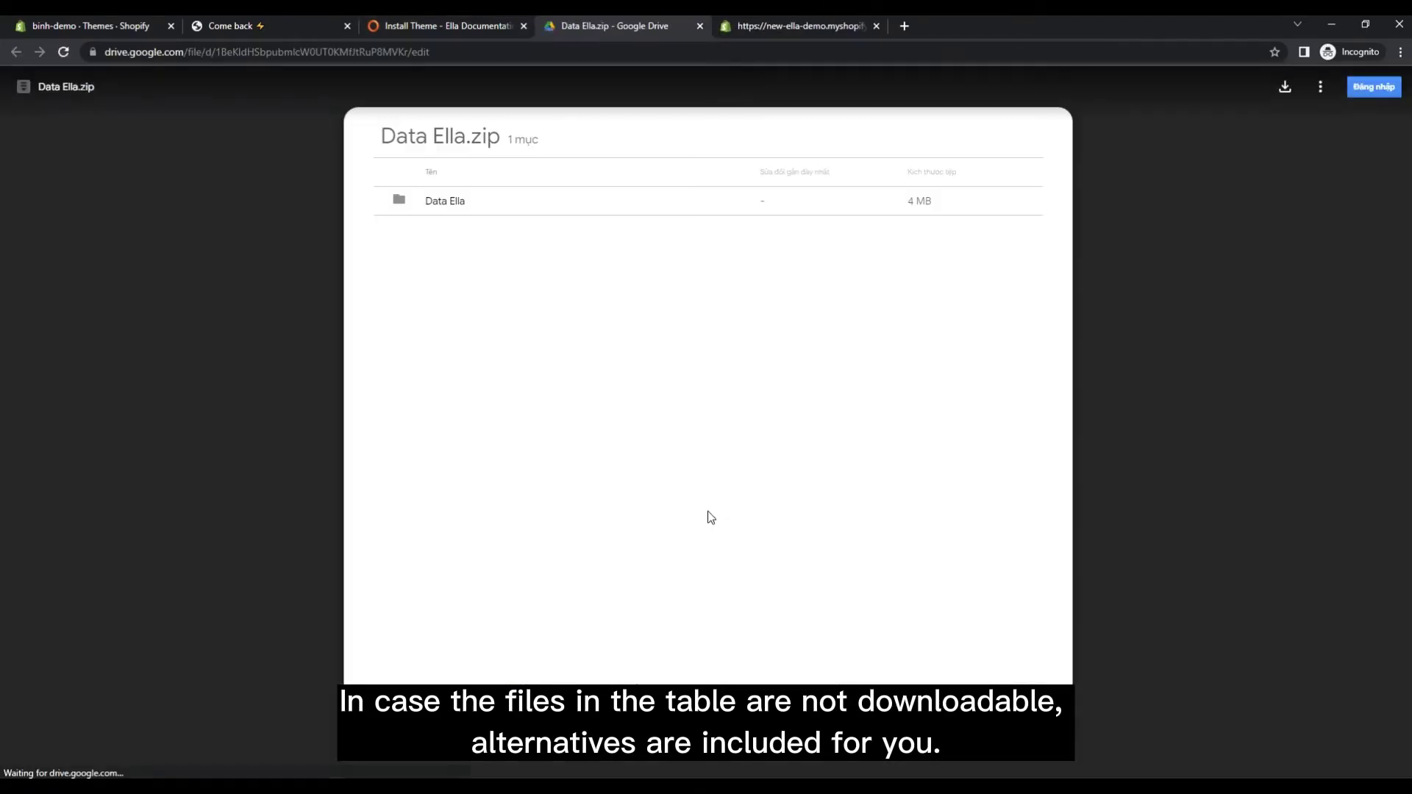
- Download Data Ella.zip from Google Drive and go back to the Shopify Themes page
left_click(1285, 88)
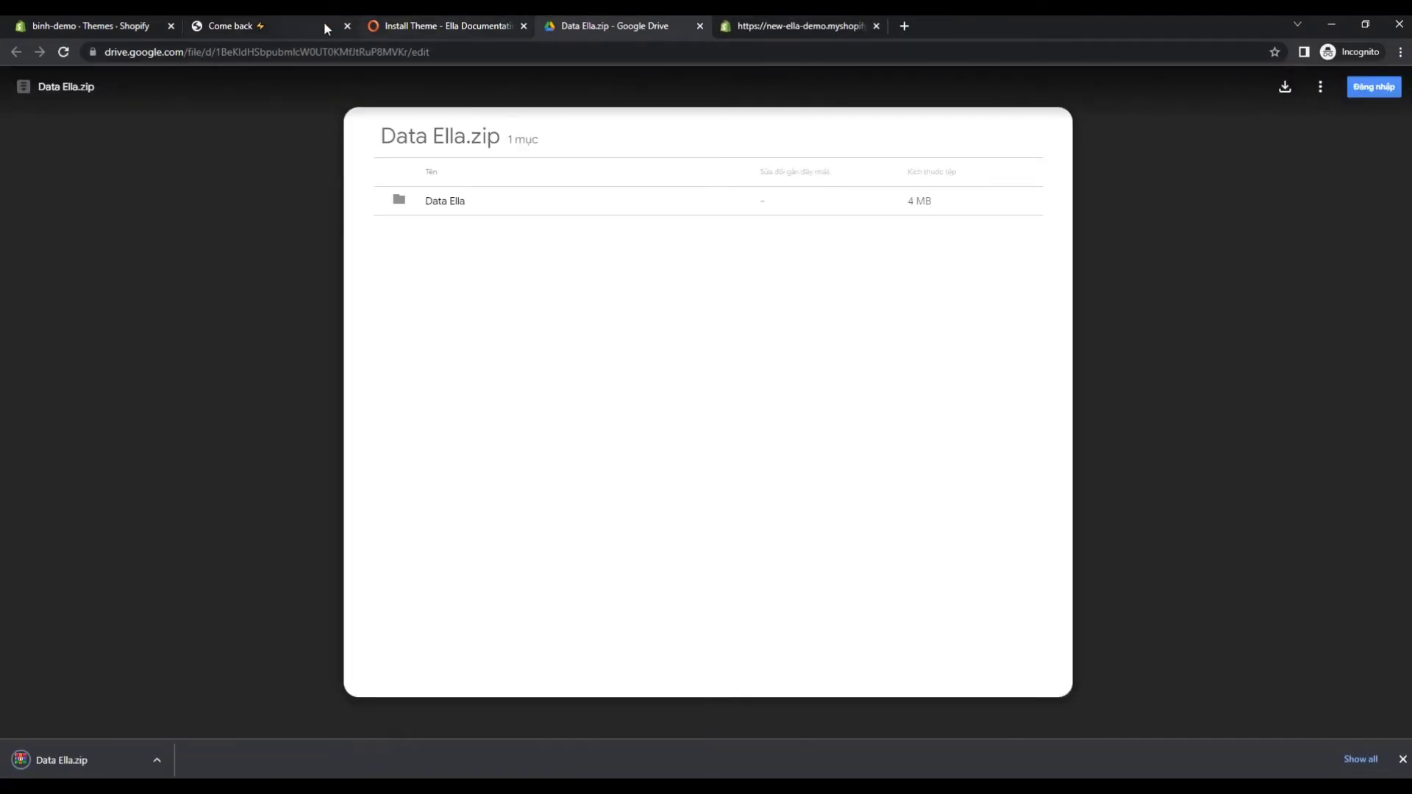
left_click(122, 26)
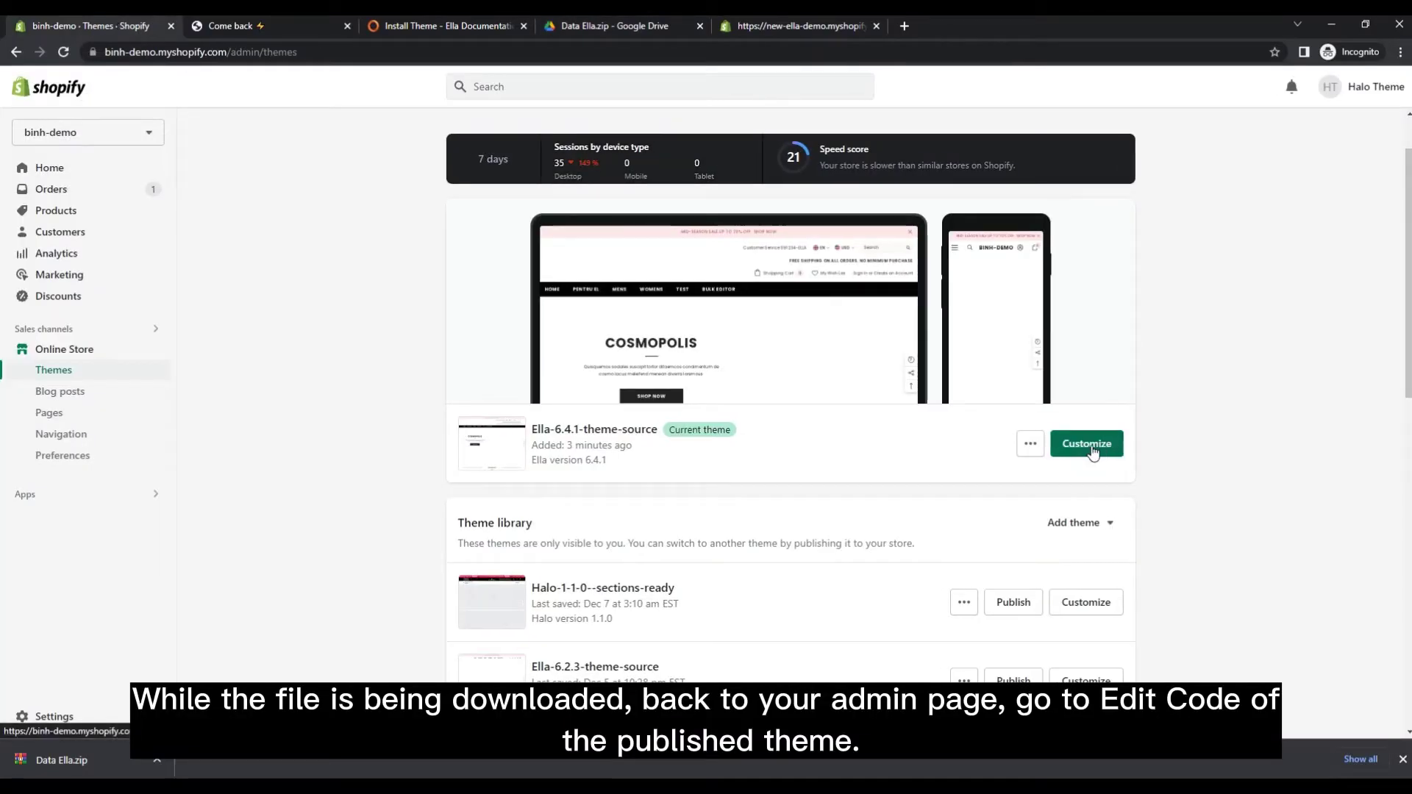
- Open Edit code for the current Ella-6.4.1-theme-source theme, then switch to File Explorer
left_click(1030, 443)
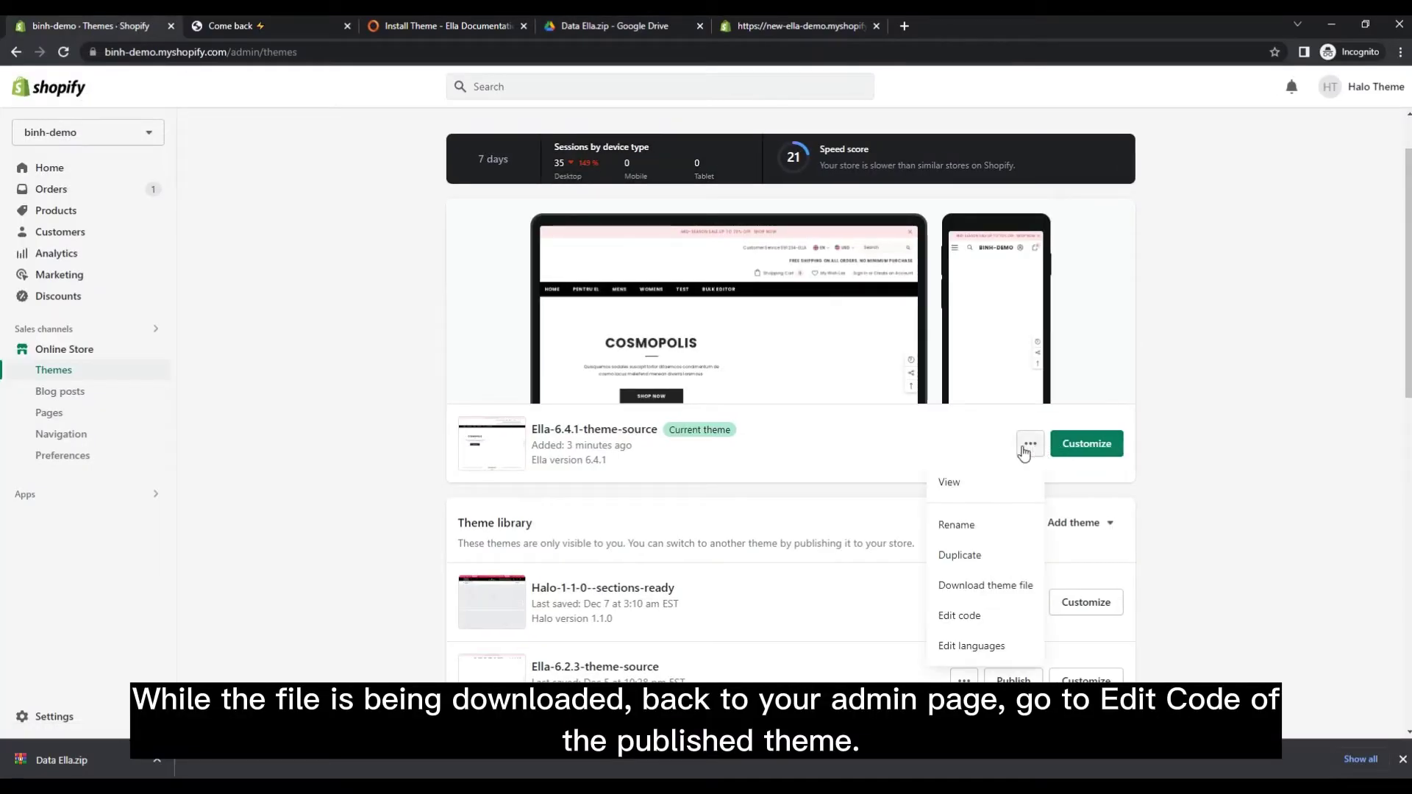
left_click(1009, 626)
left_click(284, 28)
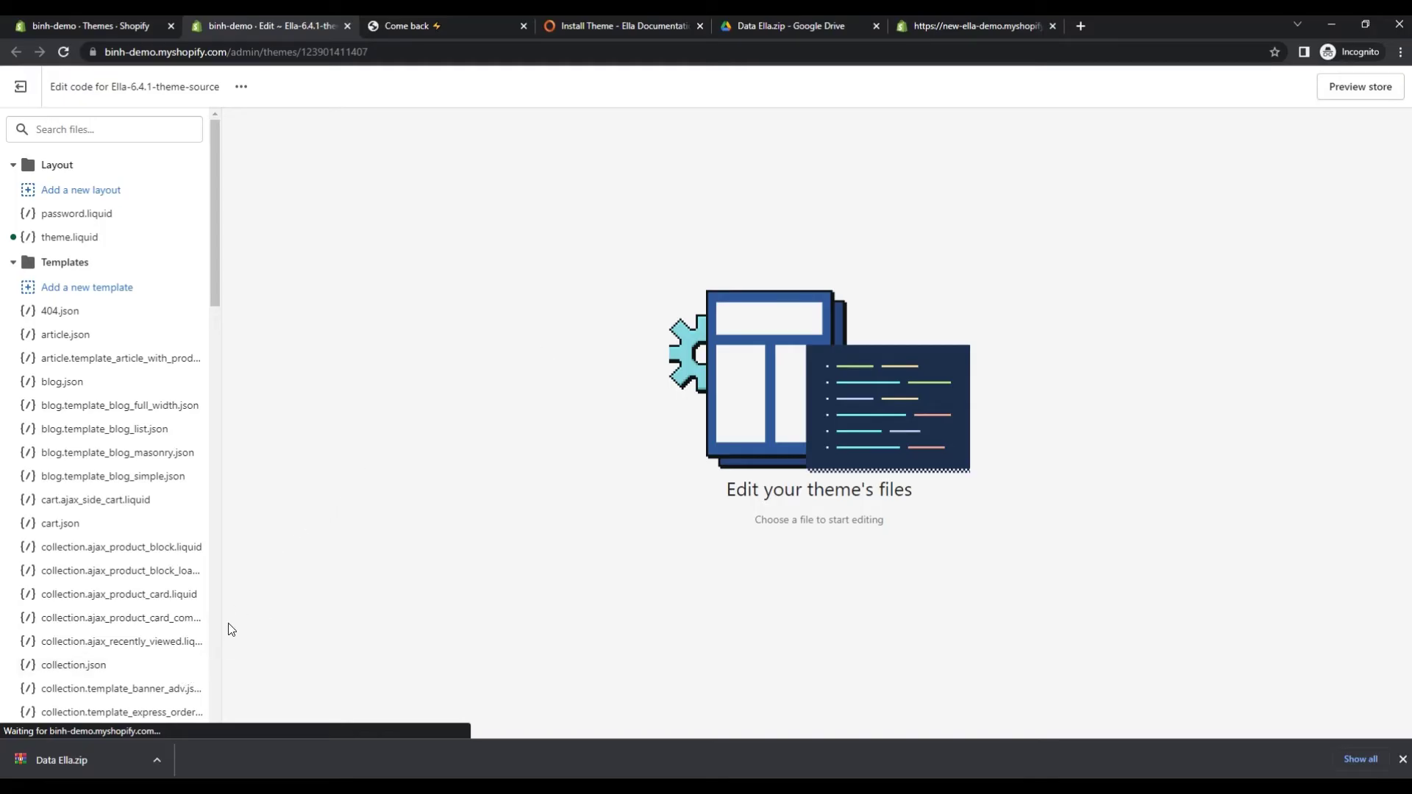
key("alt+Tab")
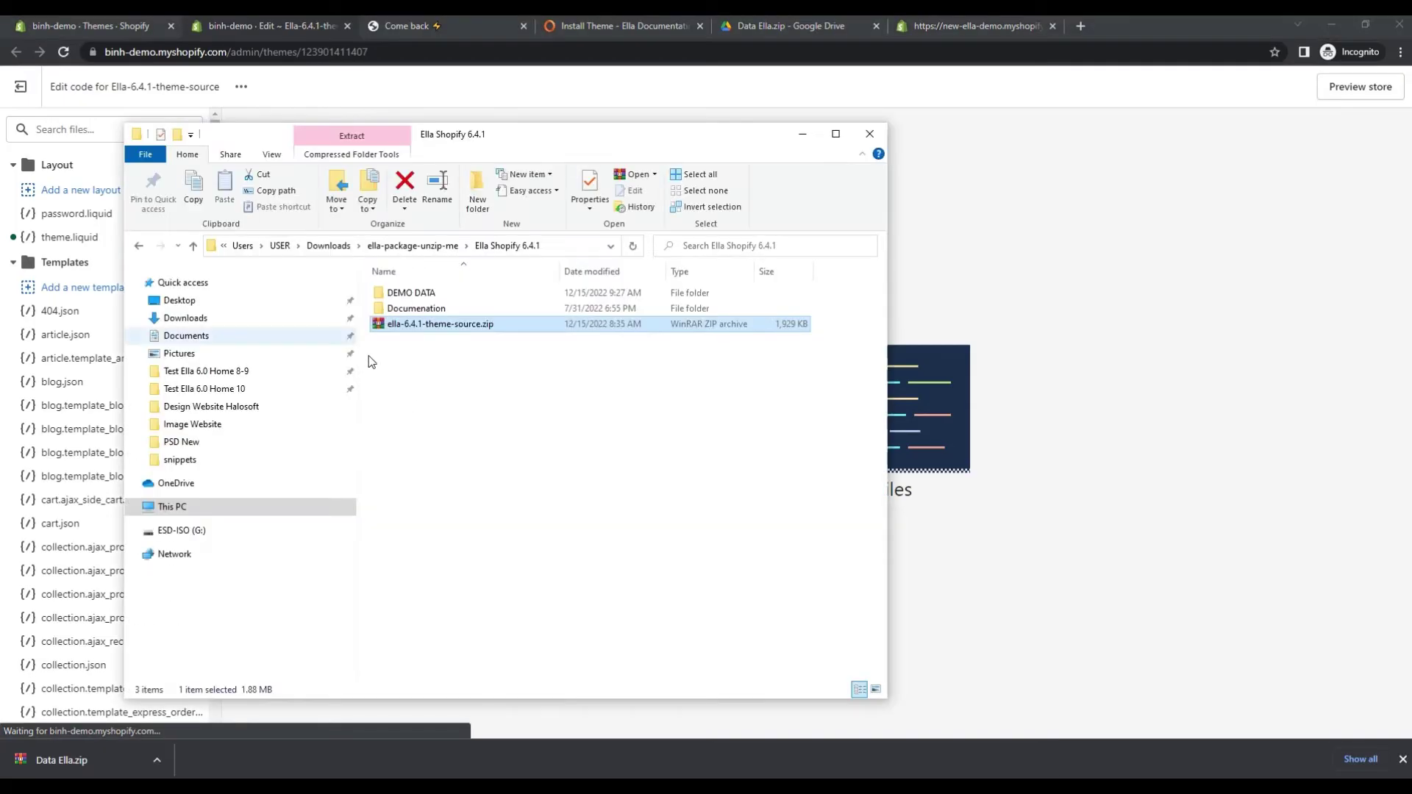
- Extract Data Ella.zip in the Downloads folder
left_click(328, 245)
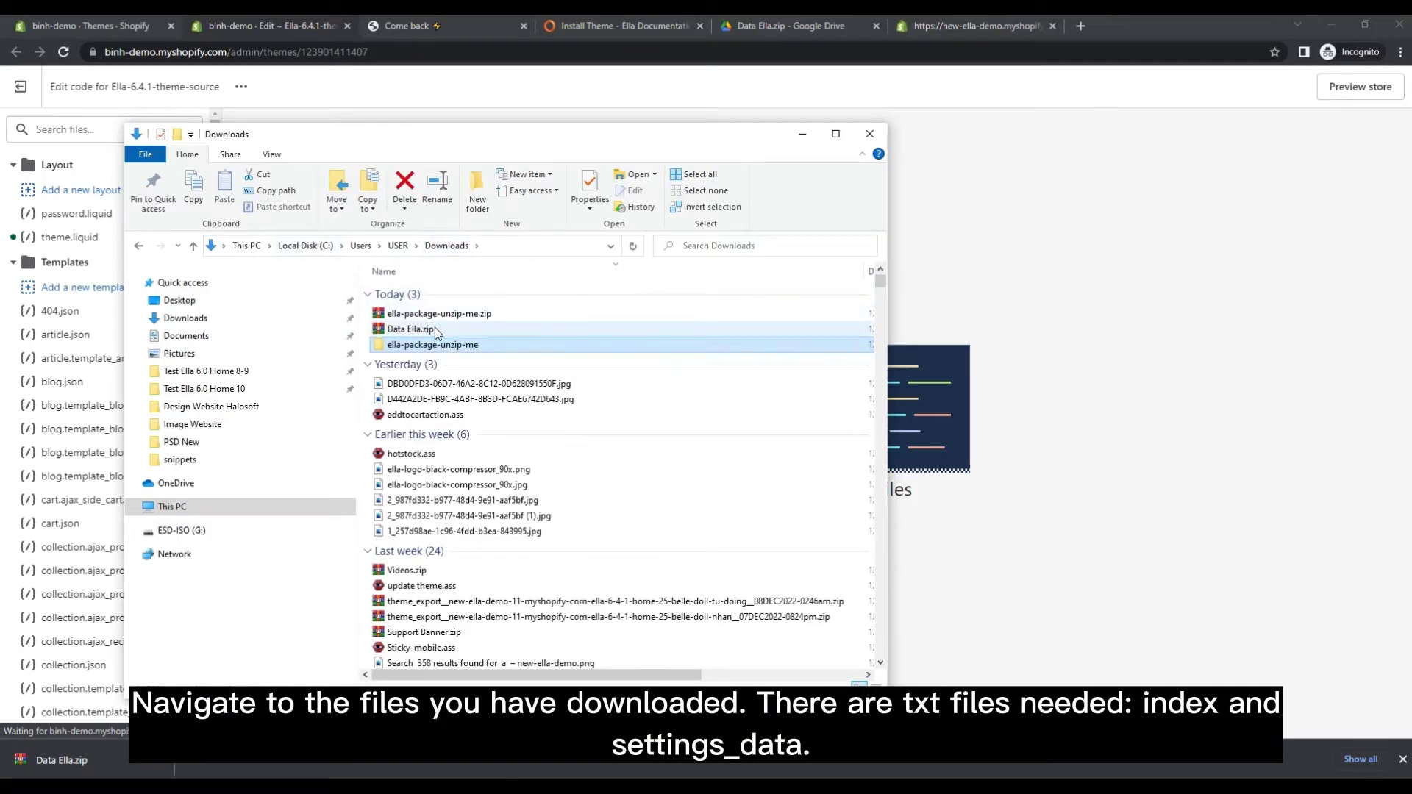
left_click_drag(526, 155, 788, 125)
left_click(680, 300)
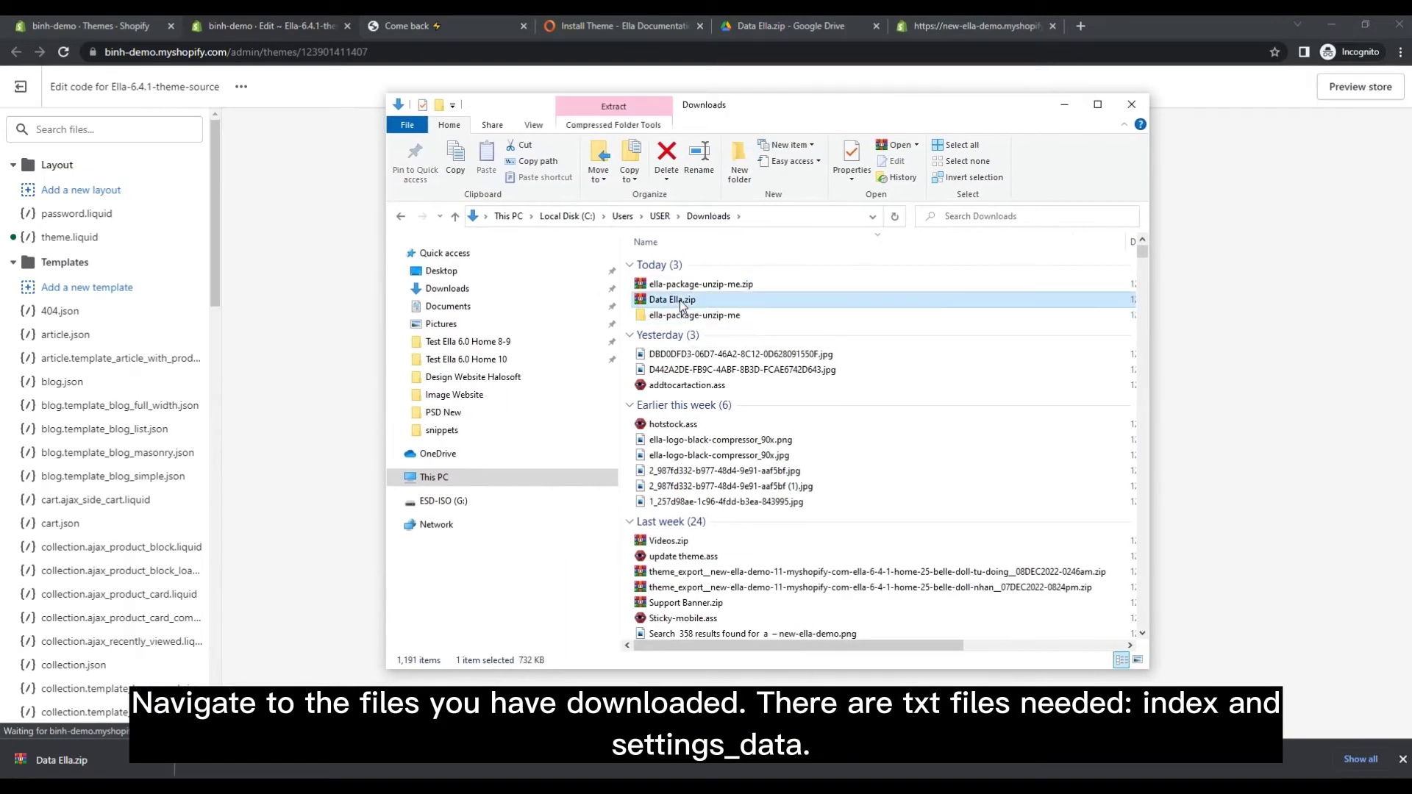
right_click(683, 303)
left_click(754, 394)
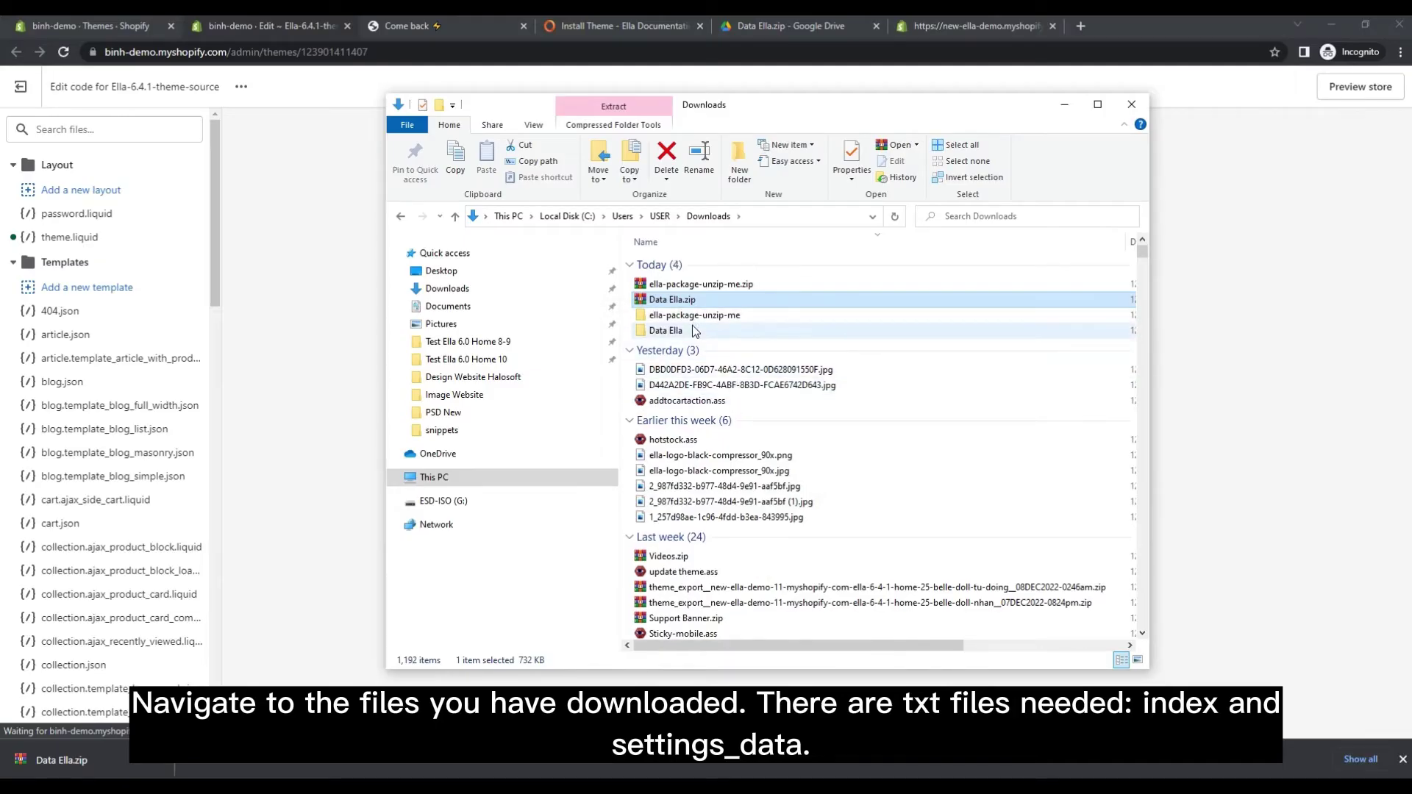
- Navigate into Data Ella > Data Ella > Home Page > Home 04 - High Fashion
double_click(696, 331)
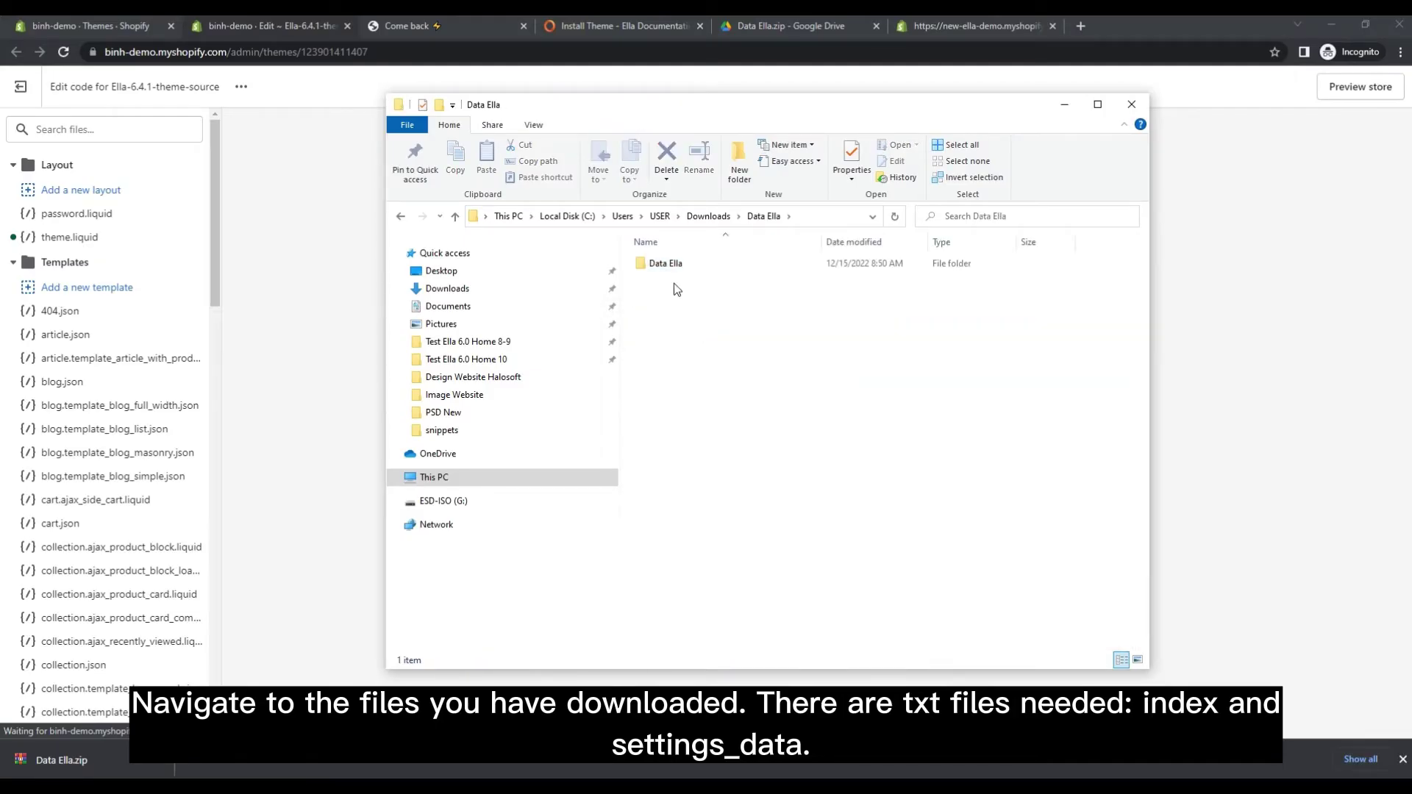
double_click(669, 264)
double_click(698, 325)
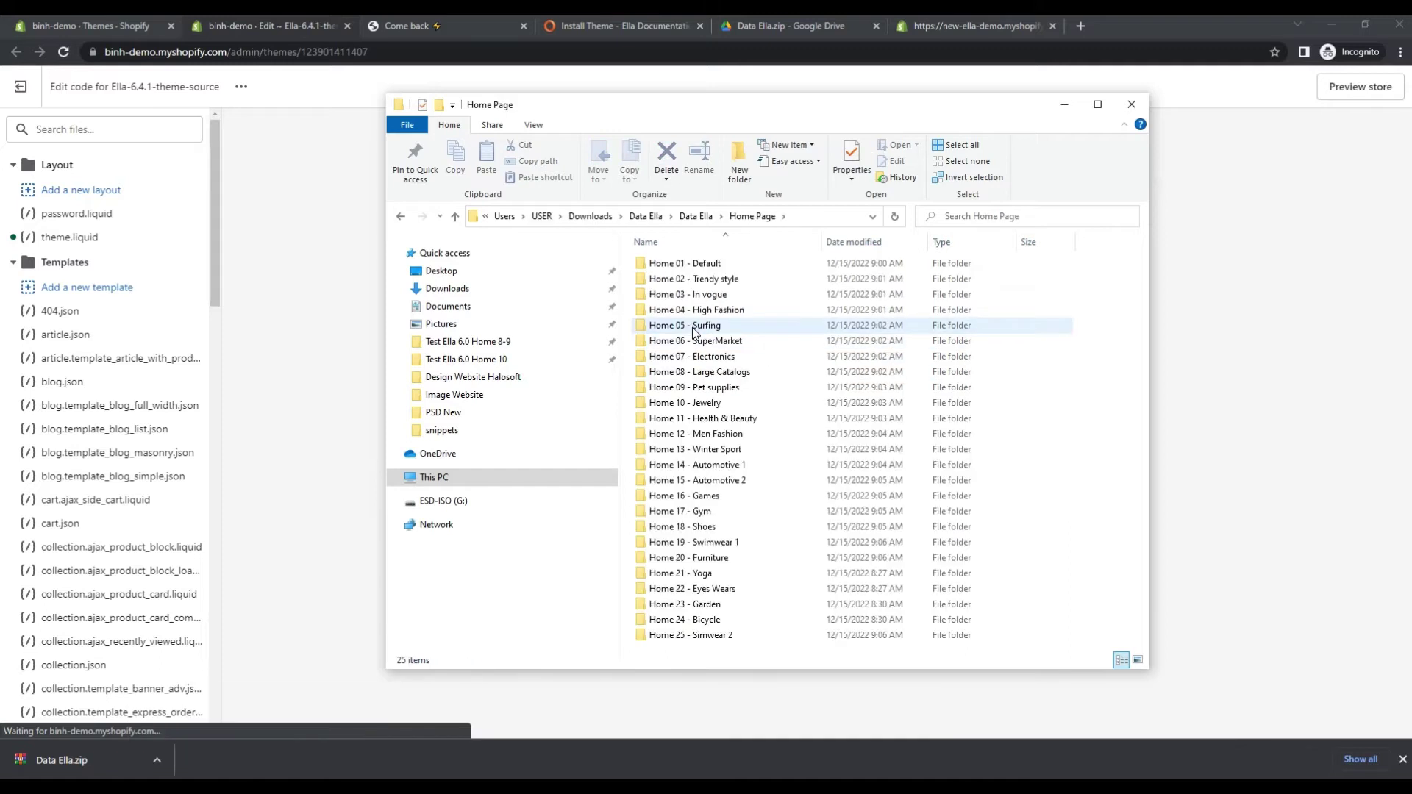
left_click(717, 312)
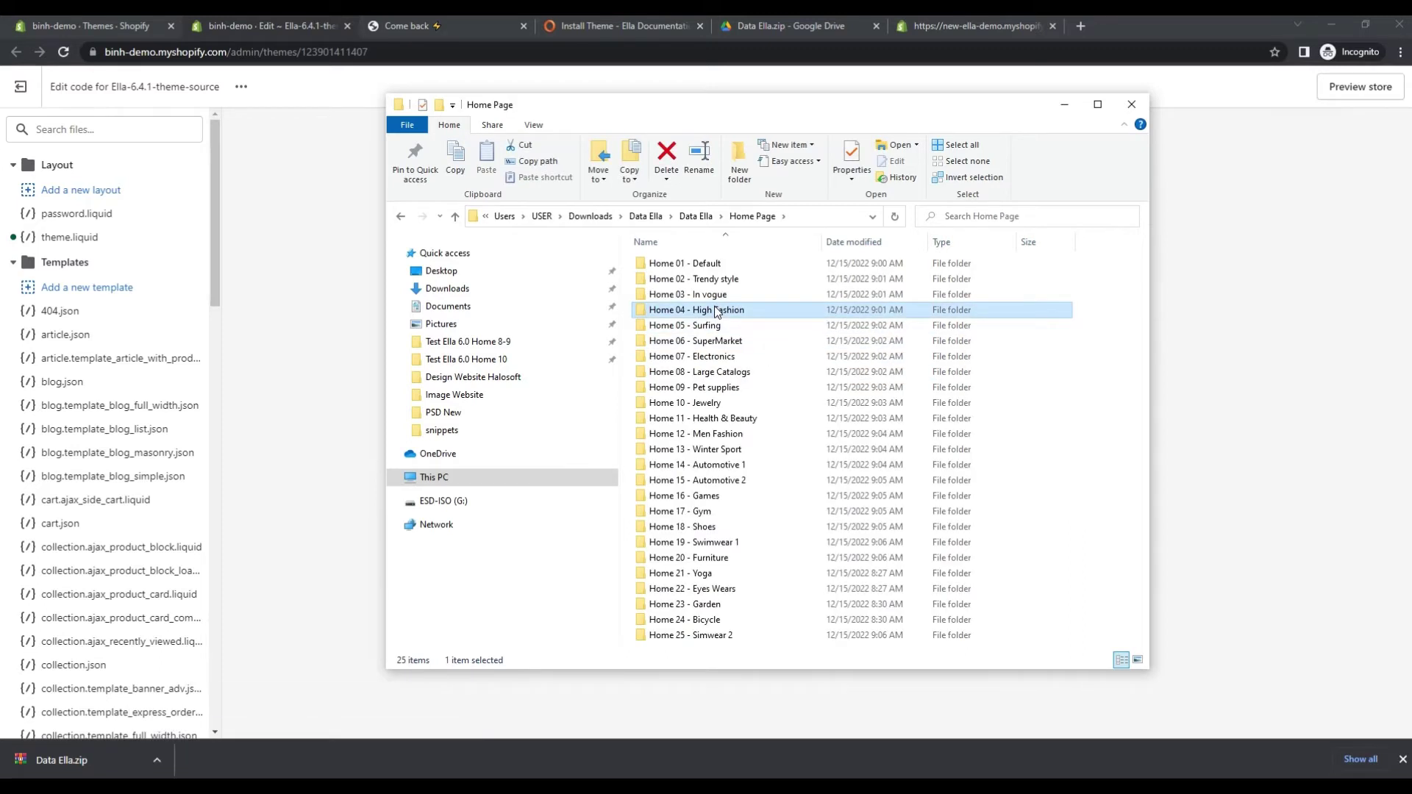
double_click(717, 311)
- Open index.json and settings_data.json in the theme code editor
left_click(305, 255)
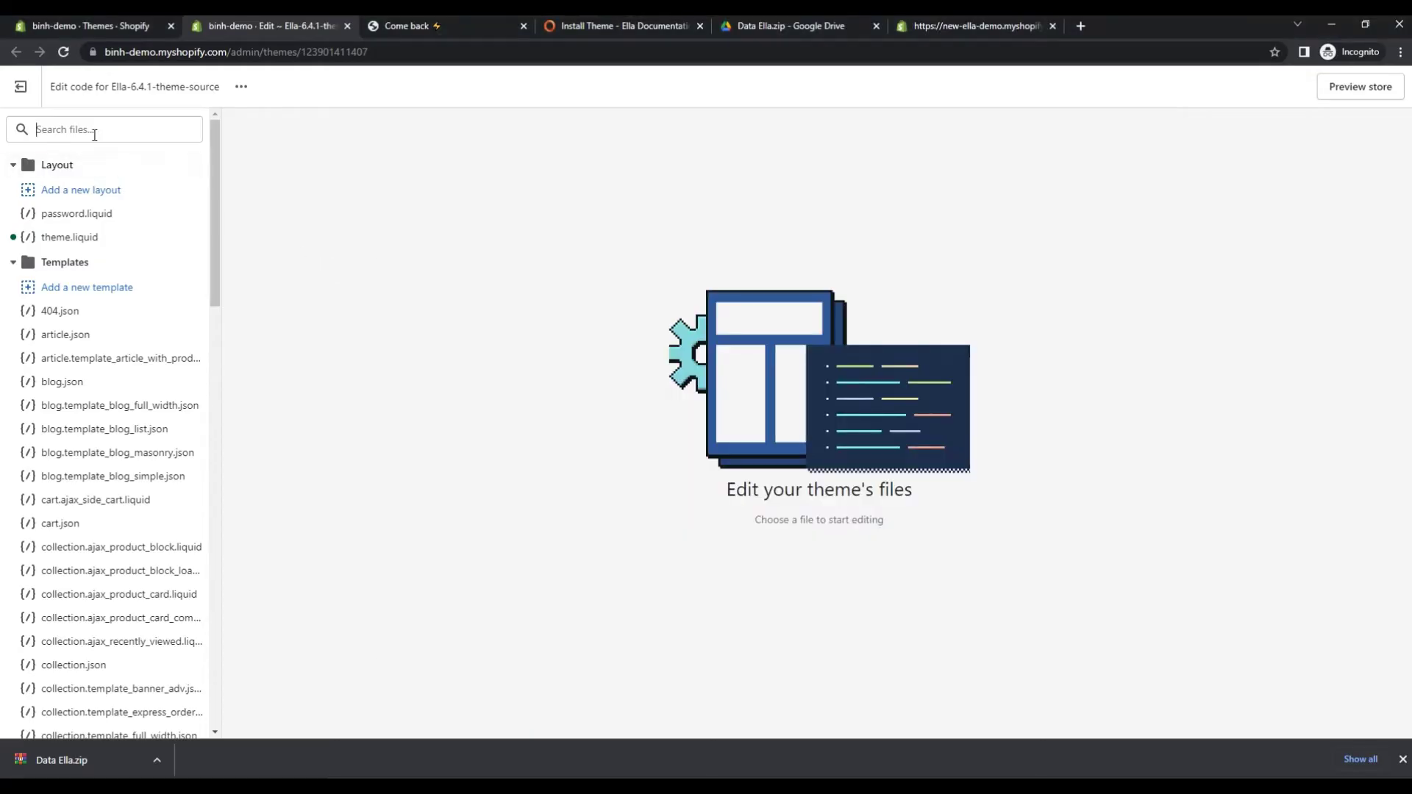
type("inde")
left_click(66, 241)
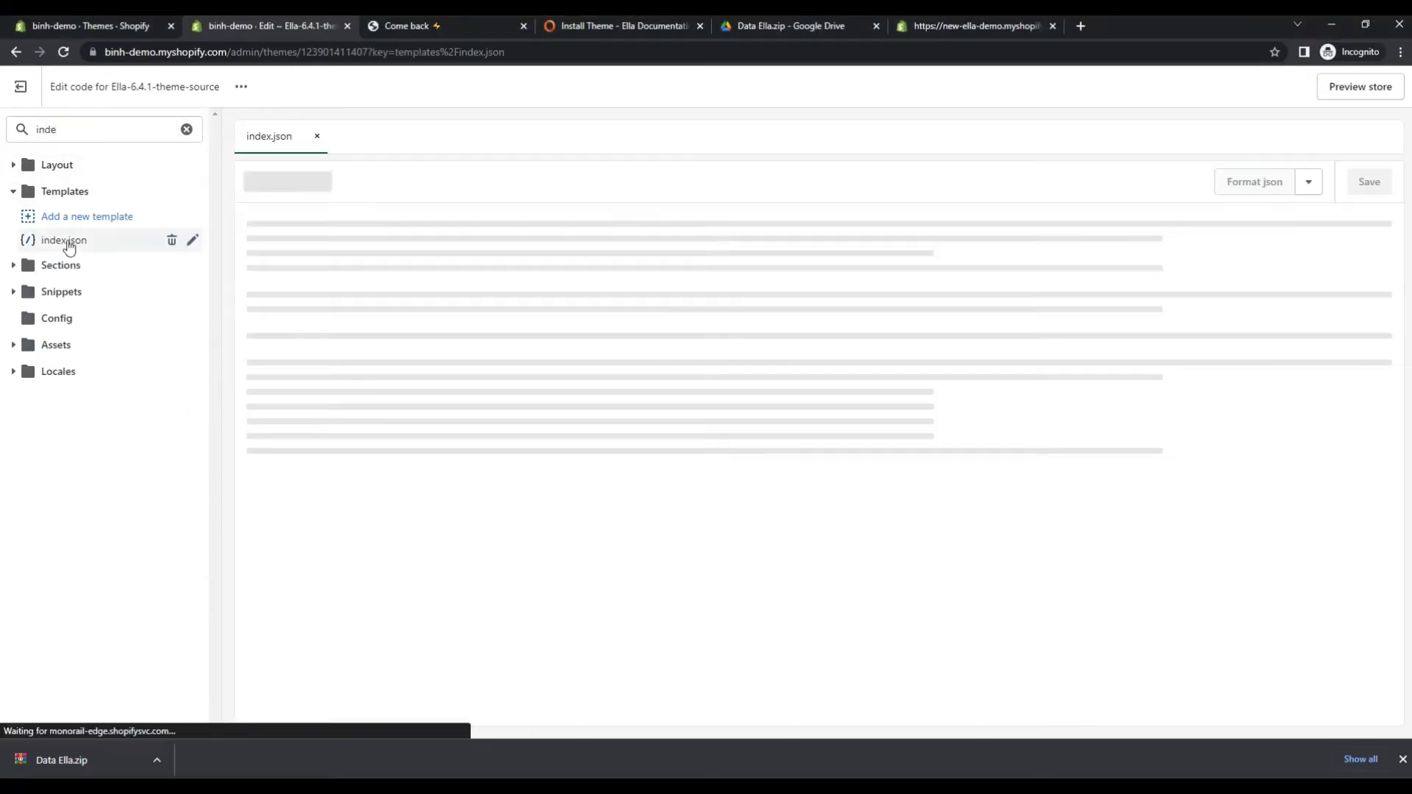
left_click(103, 132)
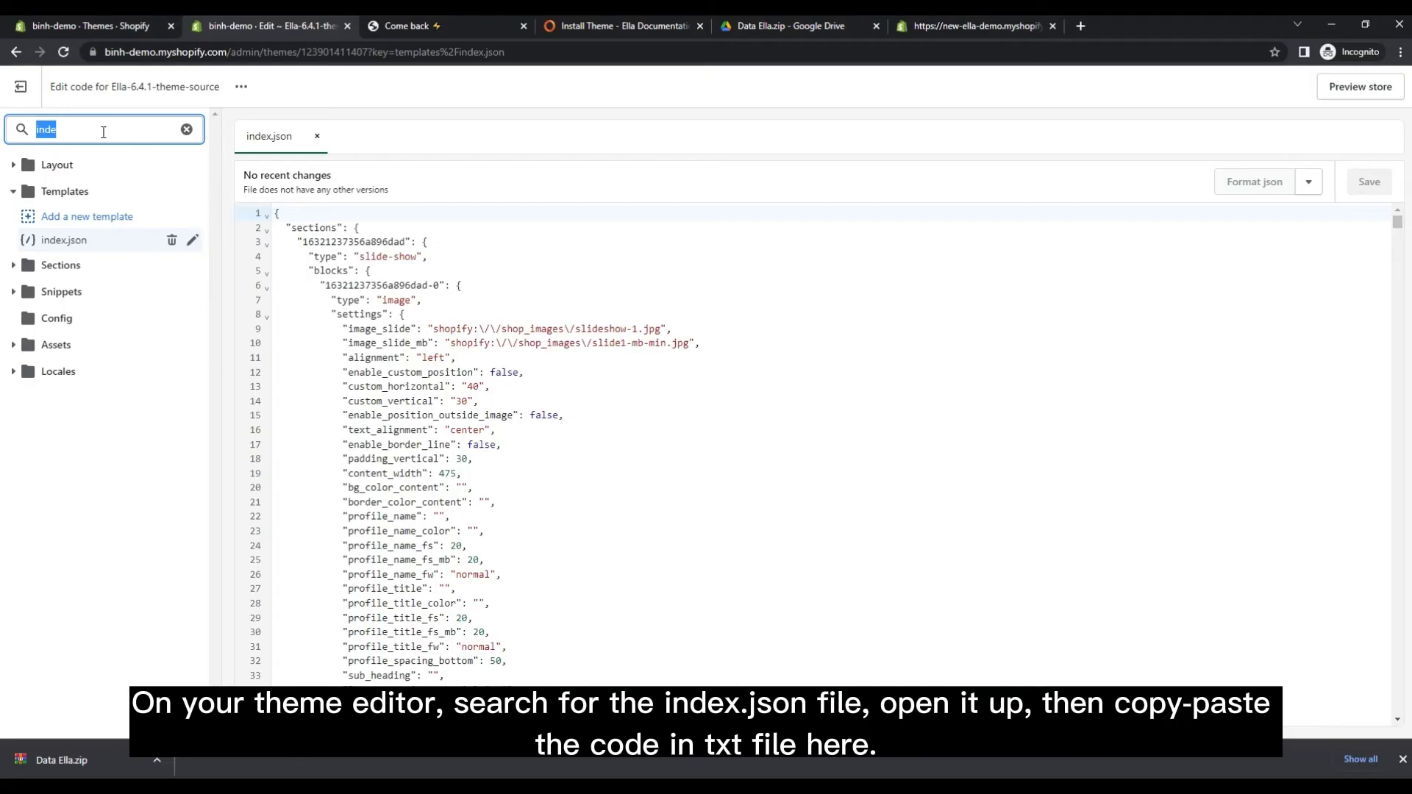
type("data")
left_click(81, 390)
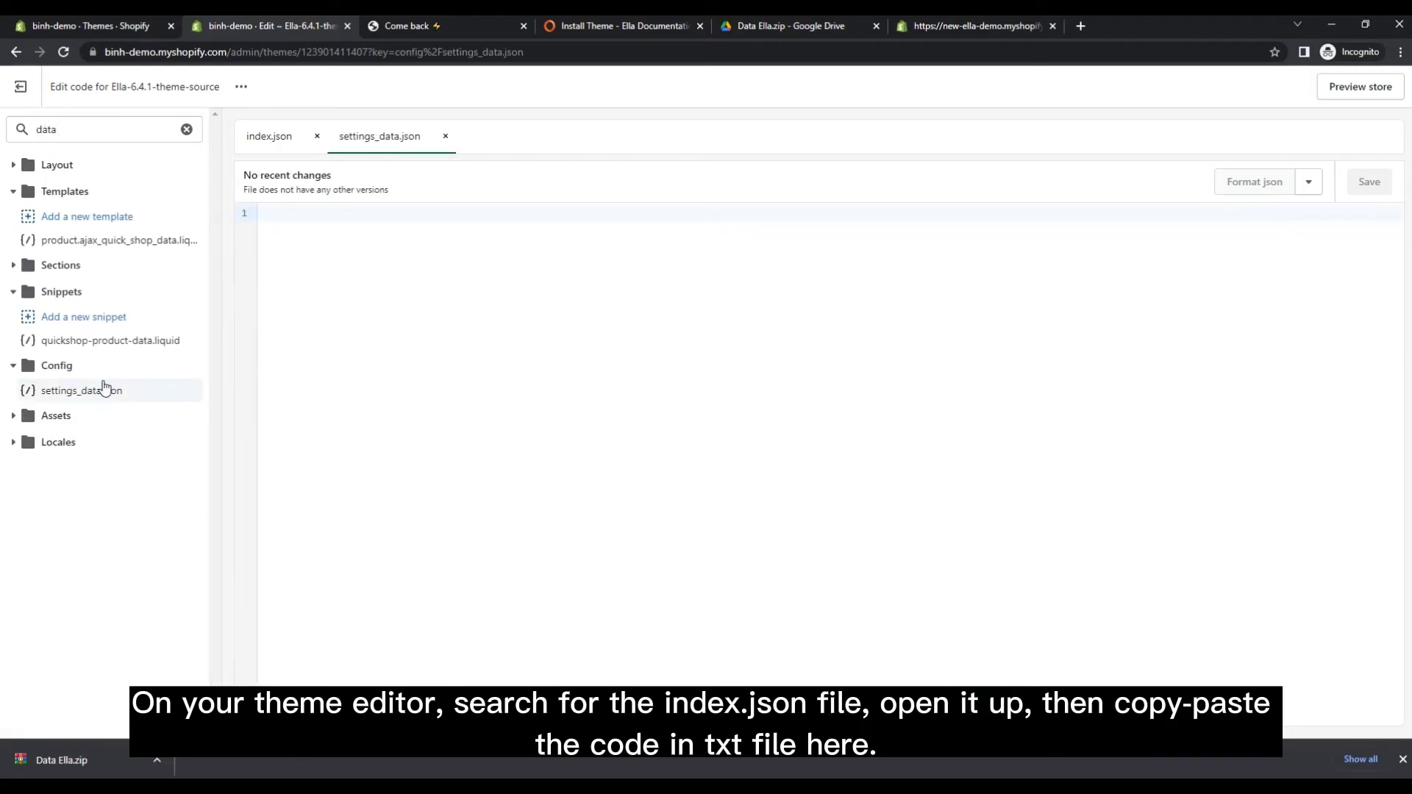
- Copy all of the High Fashion index-4.txt preset text
key("alt+Tab")
left_click(683, 264)
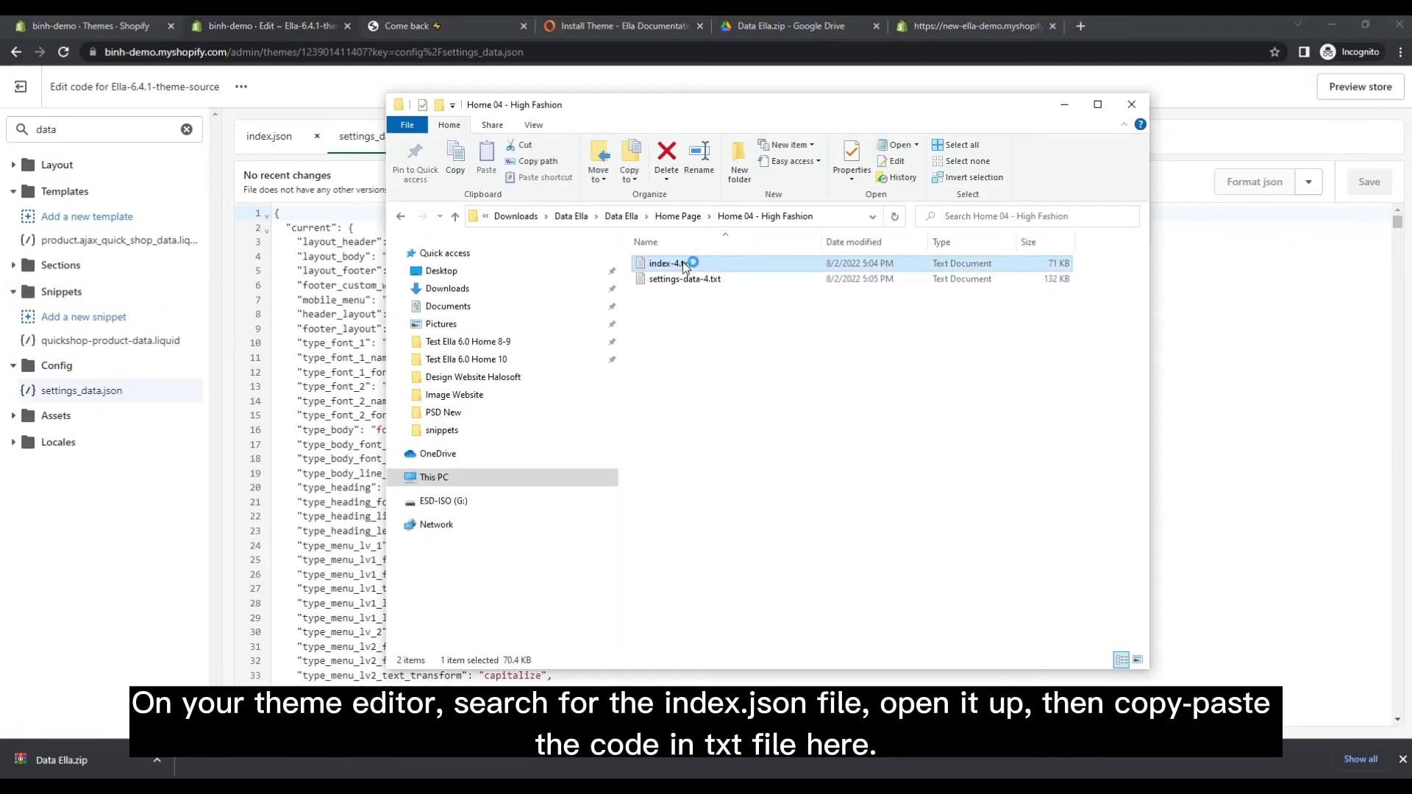
key("ctrl+a")
right_click(425, 286)
left_click(476, 340)
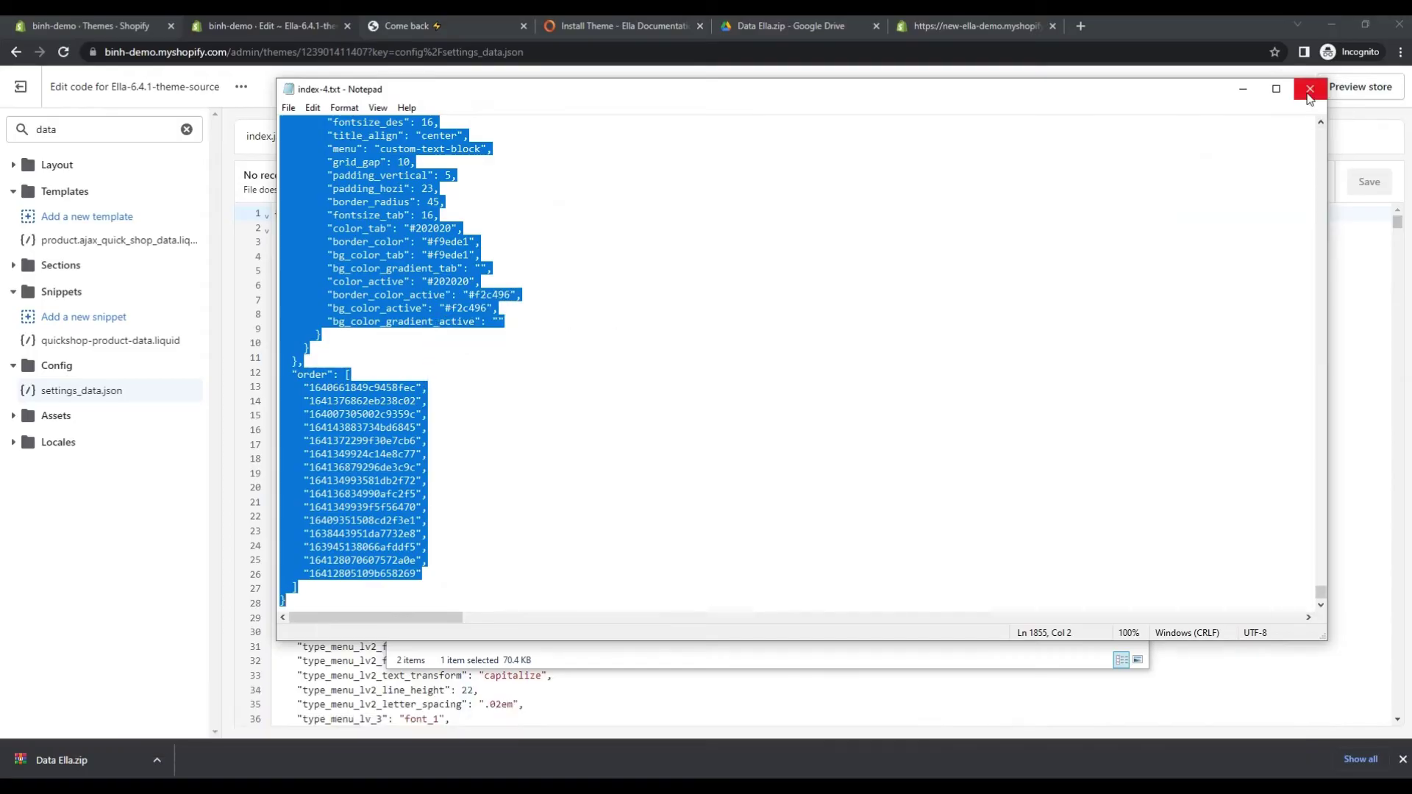
left_click(1309, 89)
- Replace all of index.json's code with the pasted High Fashion index preset
left_click(382, 295)
left_click(270, 136)
left_click(477, 329)
key("ctrl+a")
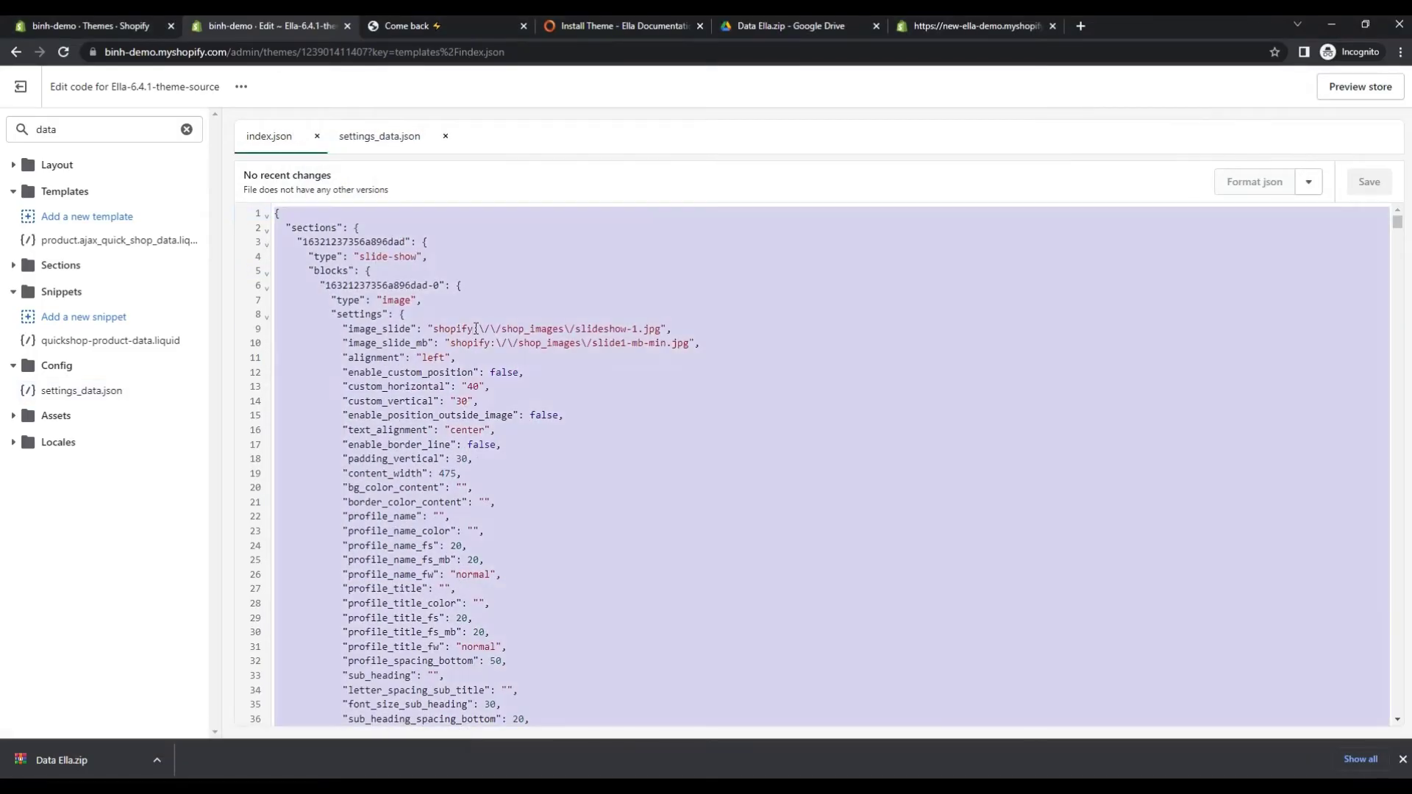
key("BackSpace")
right_click(346, 227)
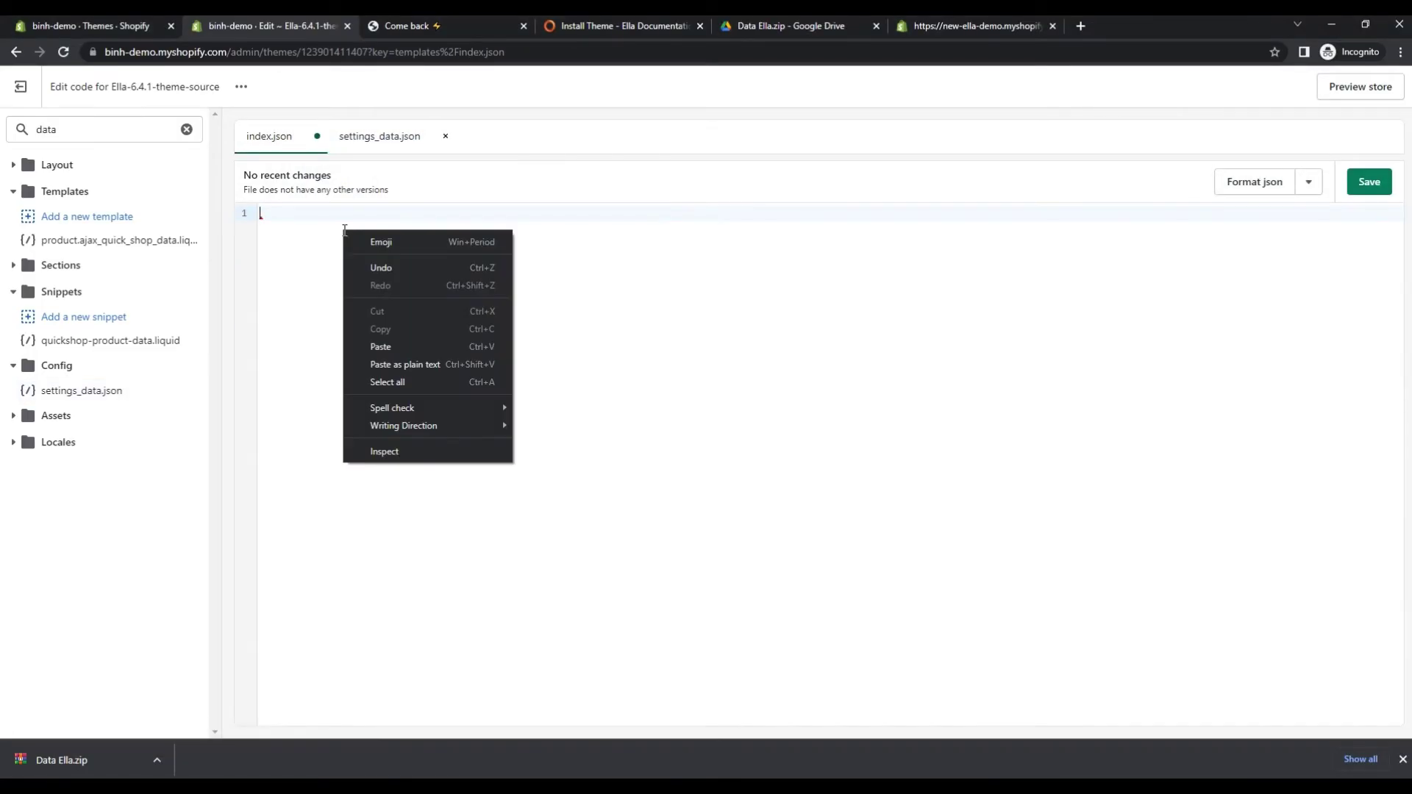
left_click(366, 347)
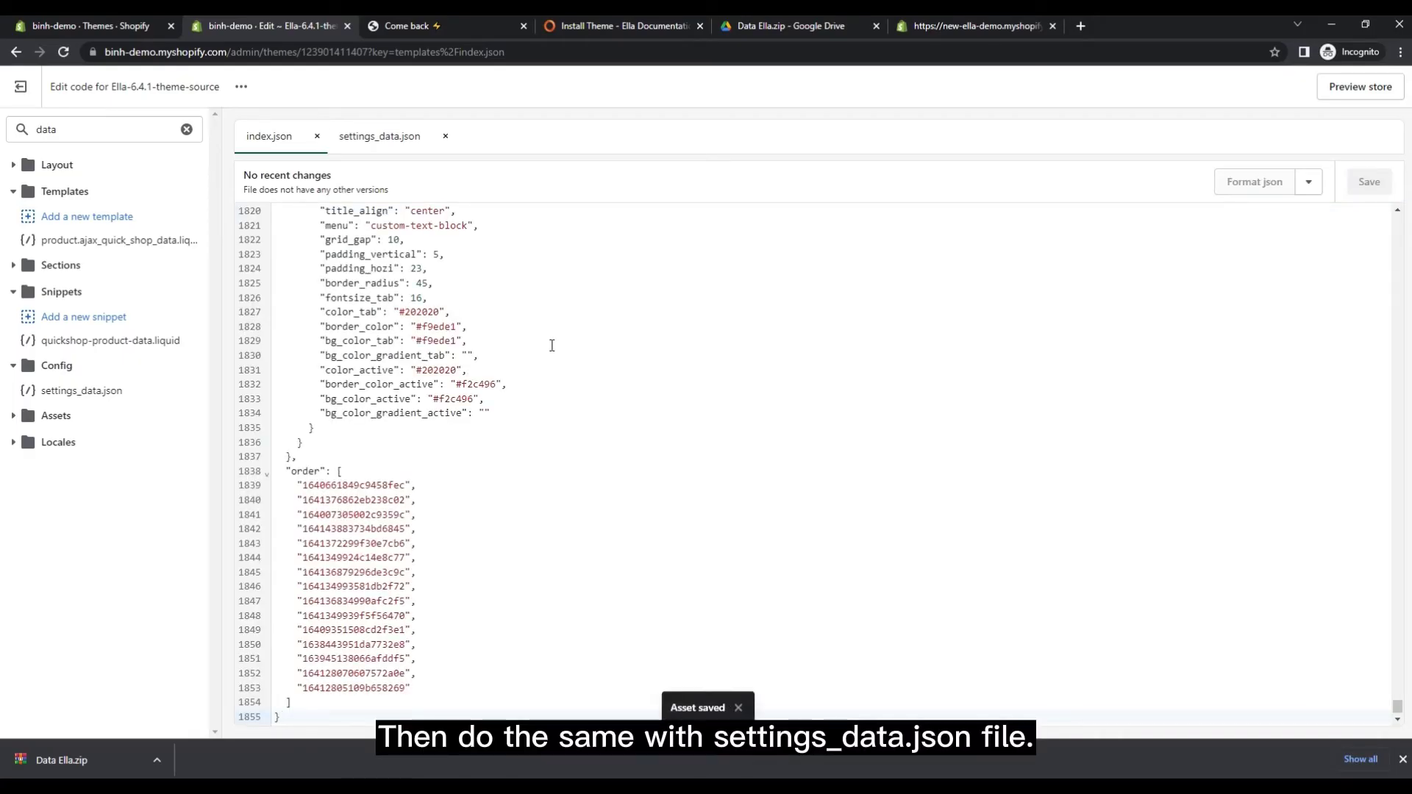
- With settings_data.json showing, copy the full settings-data-4.txt preset text
left_click(382, 142)
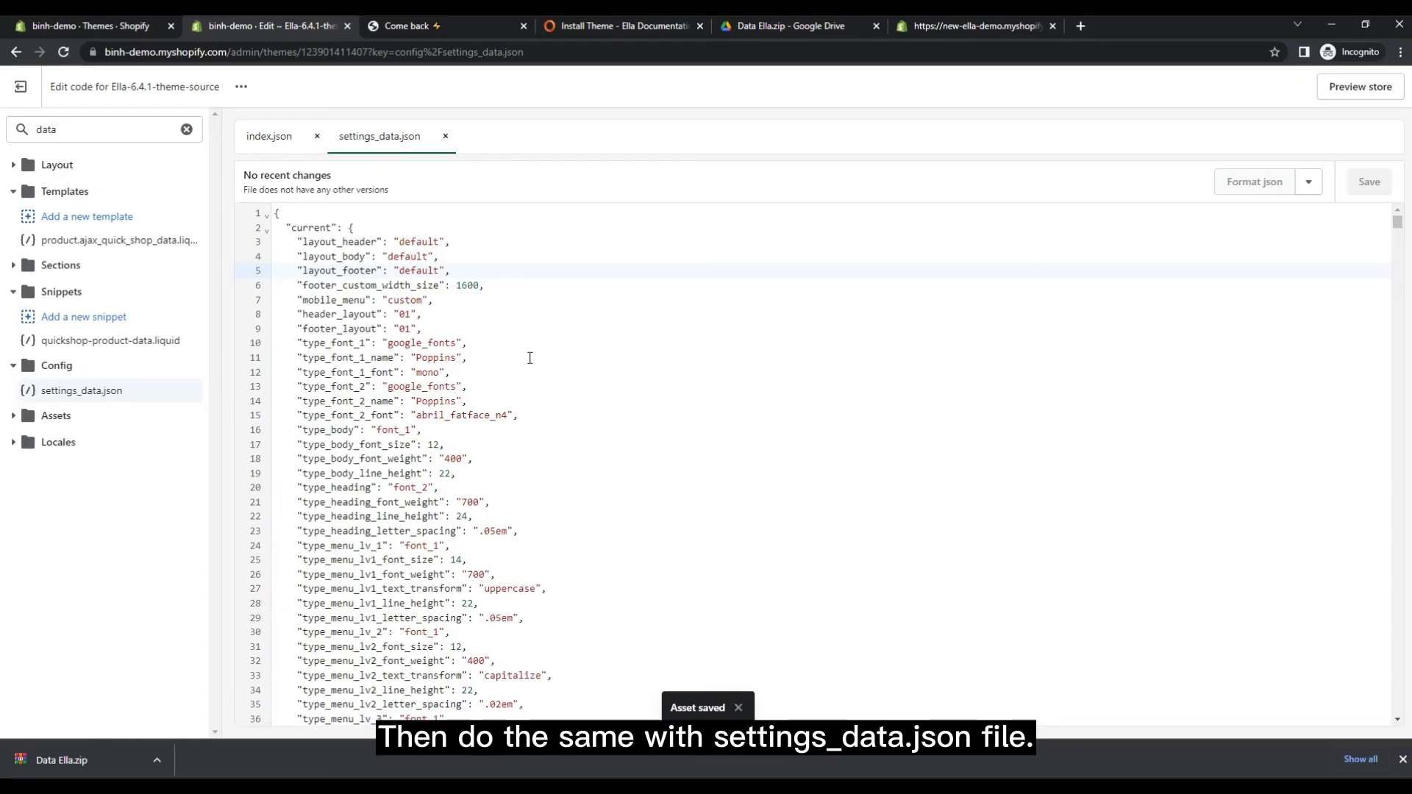
key("alt+Tab")
double_click(687, 280)
key("ctrl+a")
right_click(452, 288)
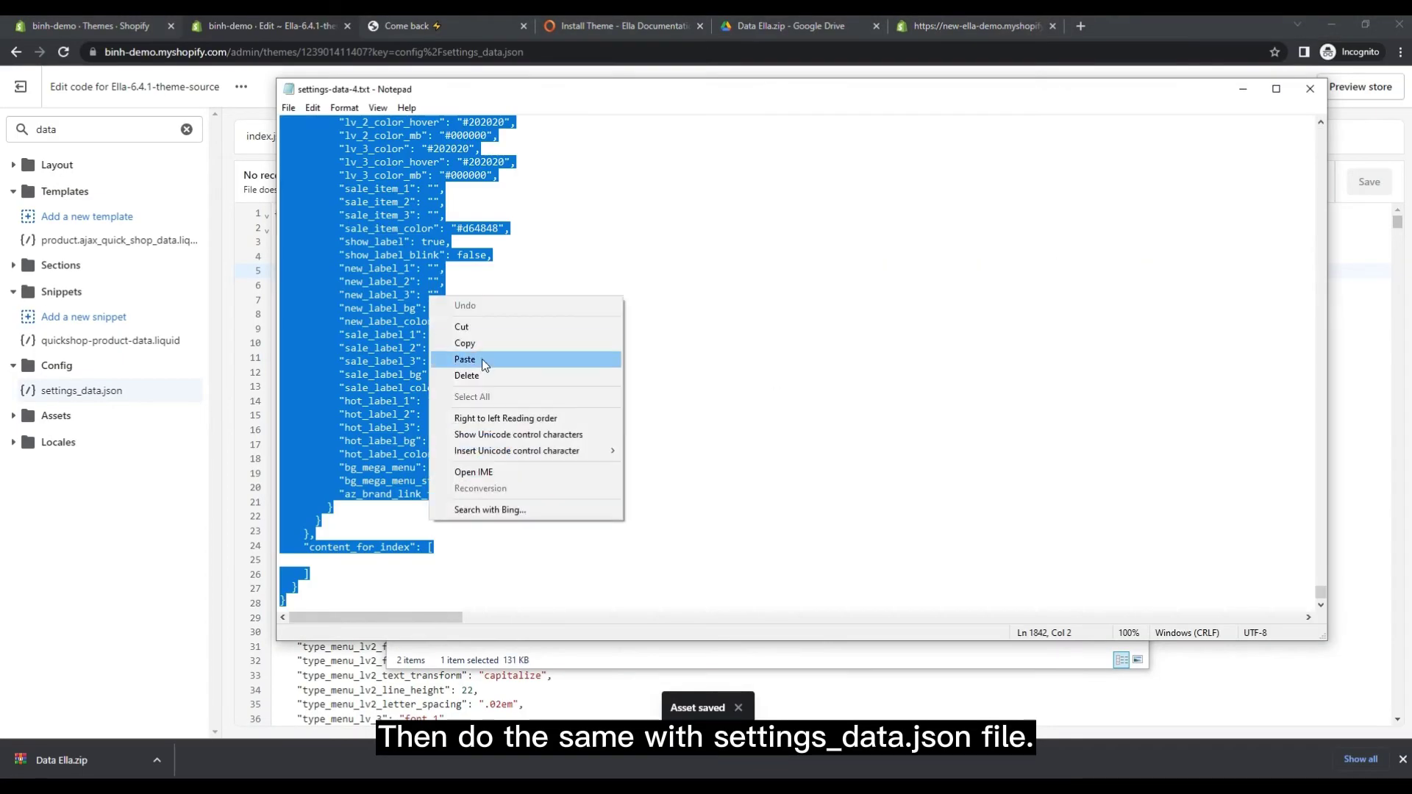
left_click(478, 343)
- Replace settings_data.json's existing code with the pasted settings-data-4.txt preset
key("alt+Tab")
key("ctrl+a")
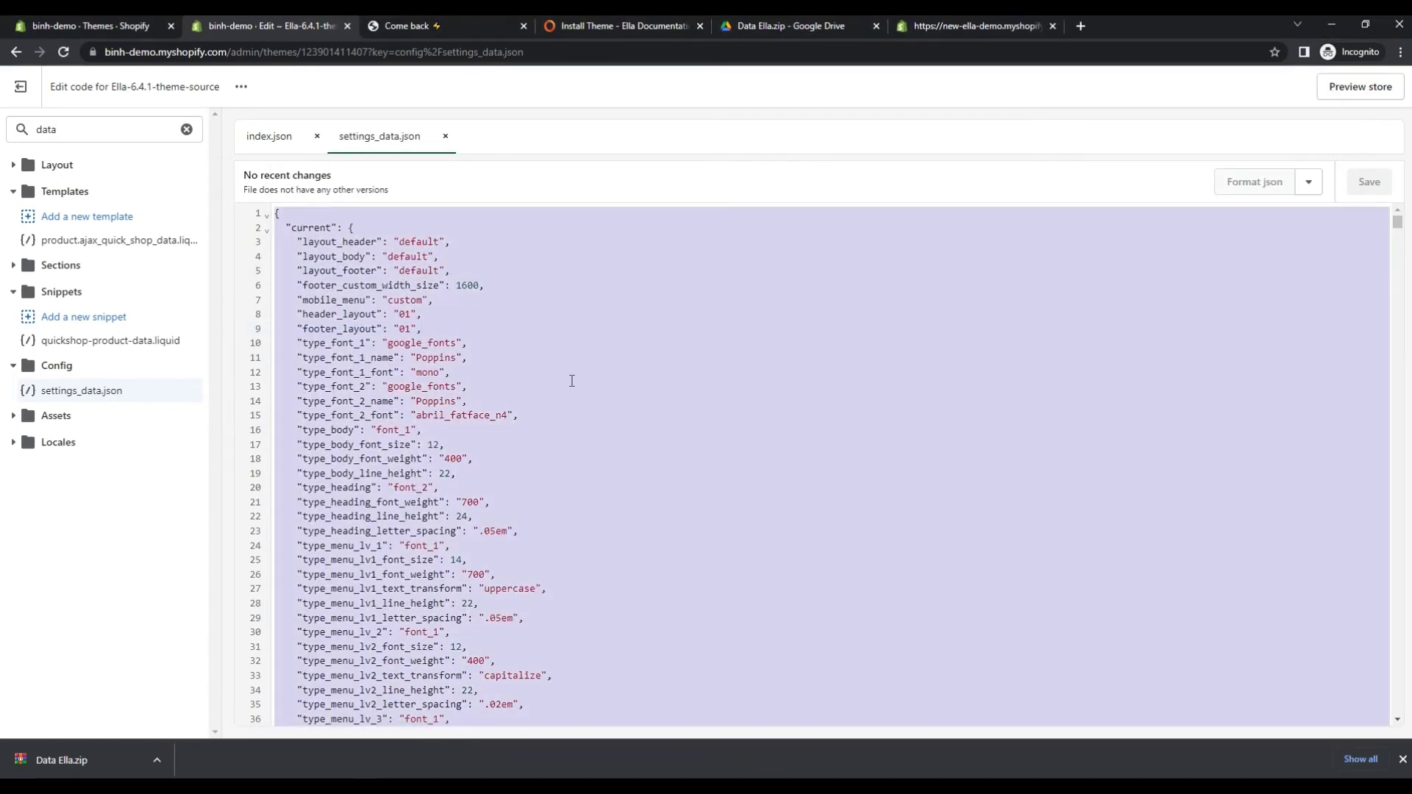
key("Delete")
right_click(422, 278)
left_click(511, 394)
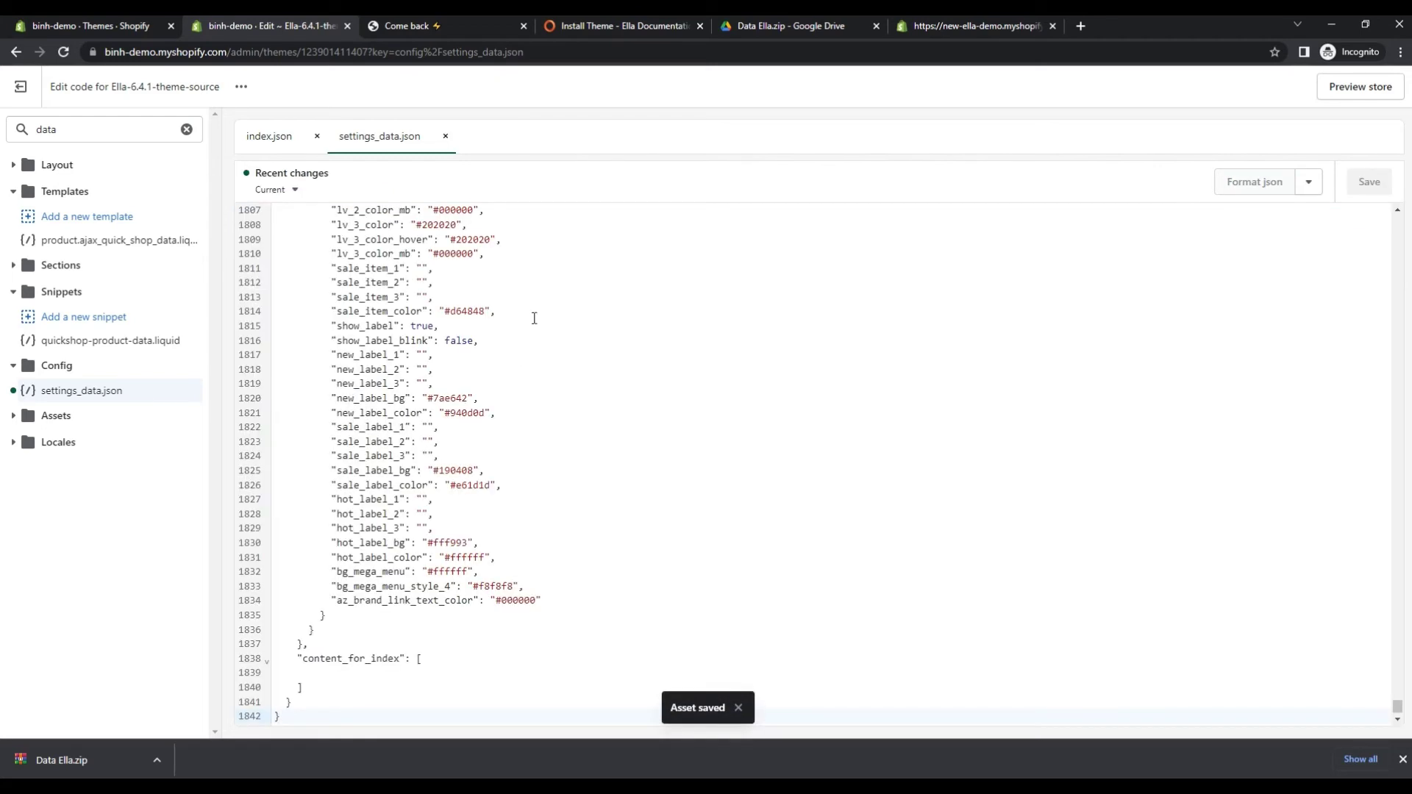
- Check the store preview, then scroll the live Ella demo store for comparison
left_click(439, 24)
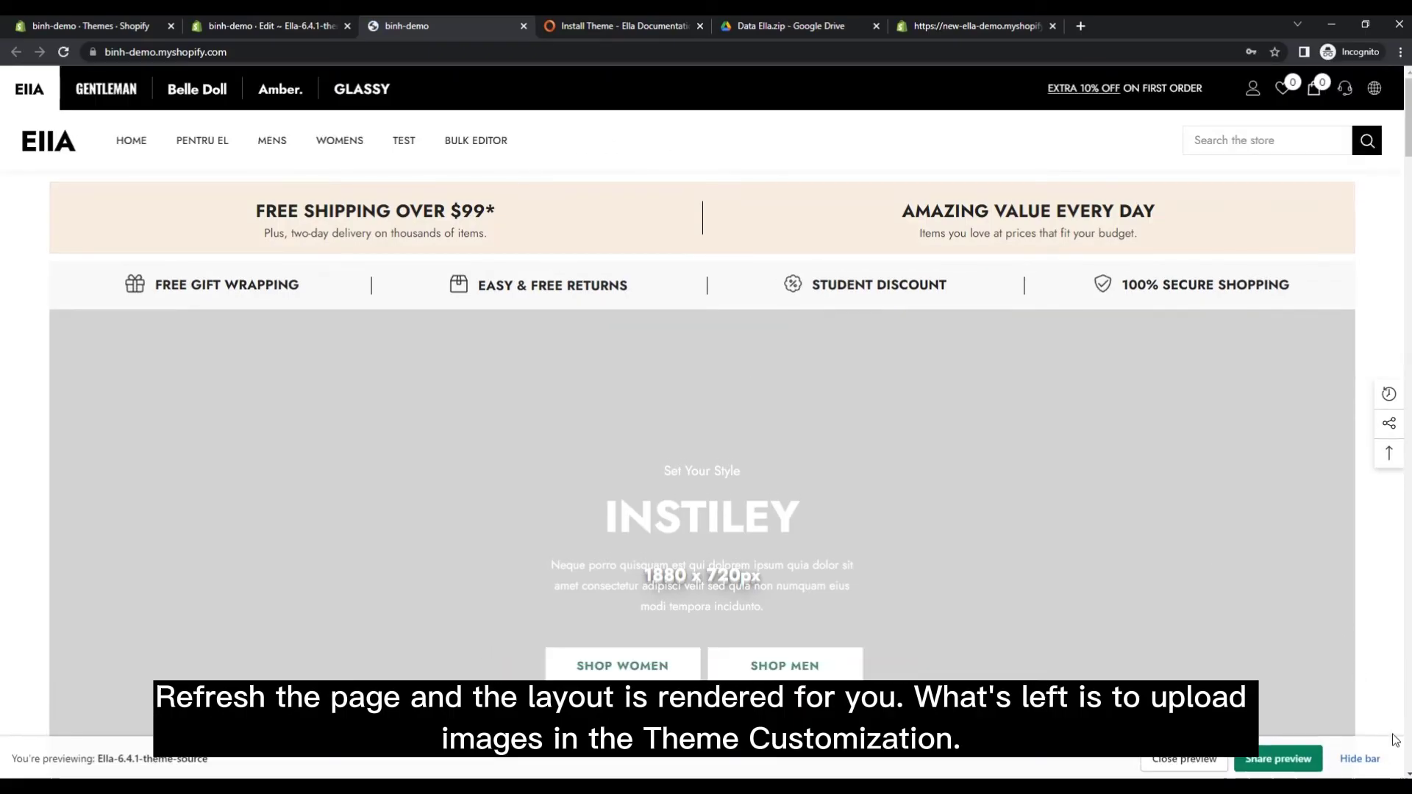
left_click(964, 25)
scroll(879, 340, "down", 3)
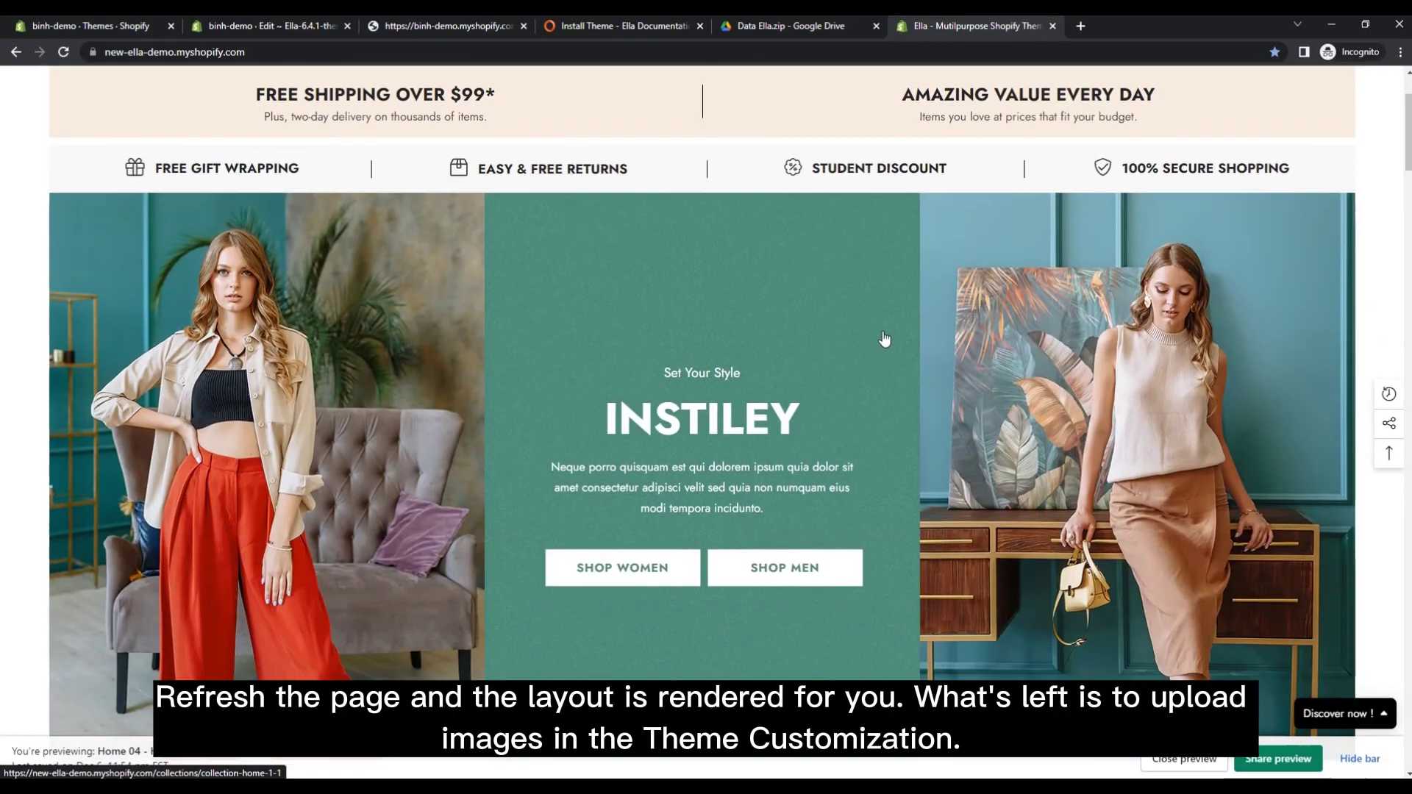
- Scroll the store preview's High Fashion layout: Instiley banner, New Arrivals and #Style Gallery
left_click(383, 25)
scroll(893, 385, "down", 10)
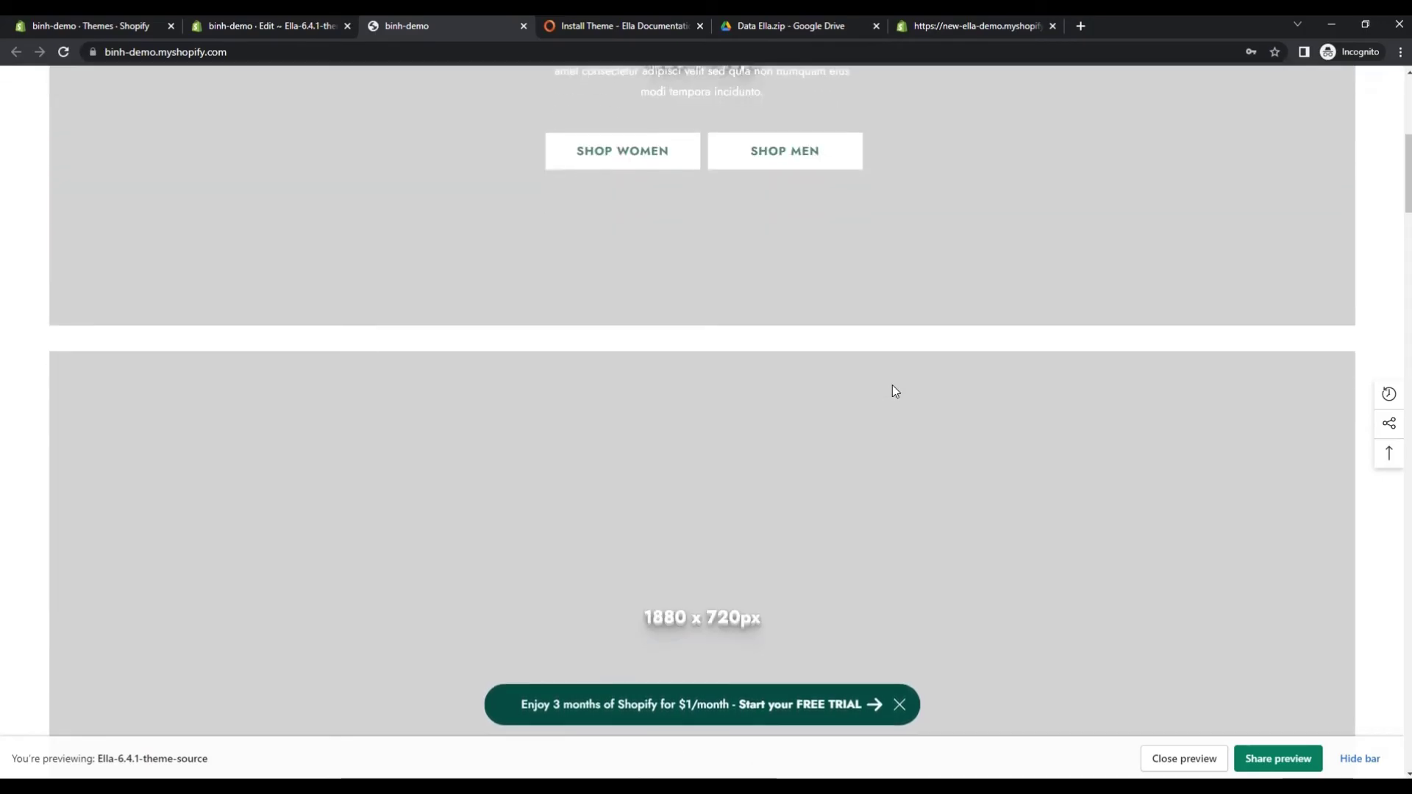
scroll(893, 386, "down", 2)
scroll(892, 385, "up", 5)
scroll(893, 385, "down", 2)
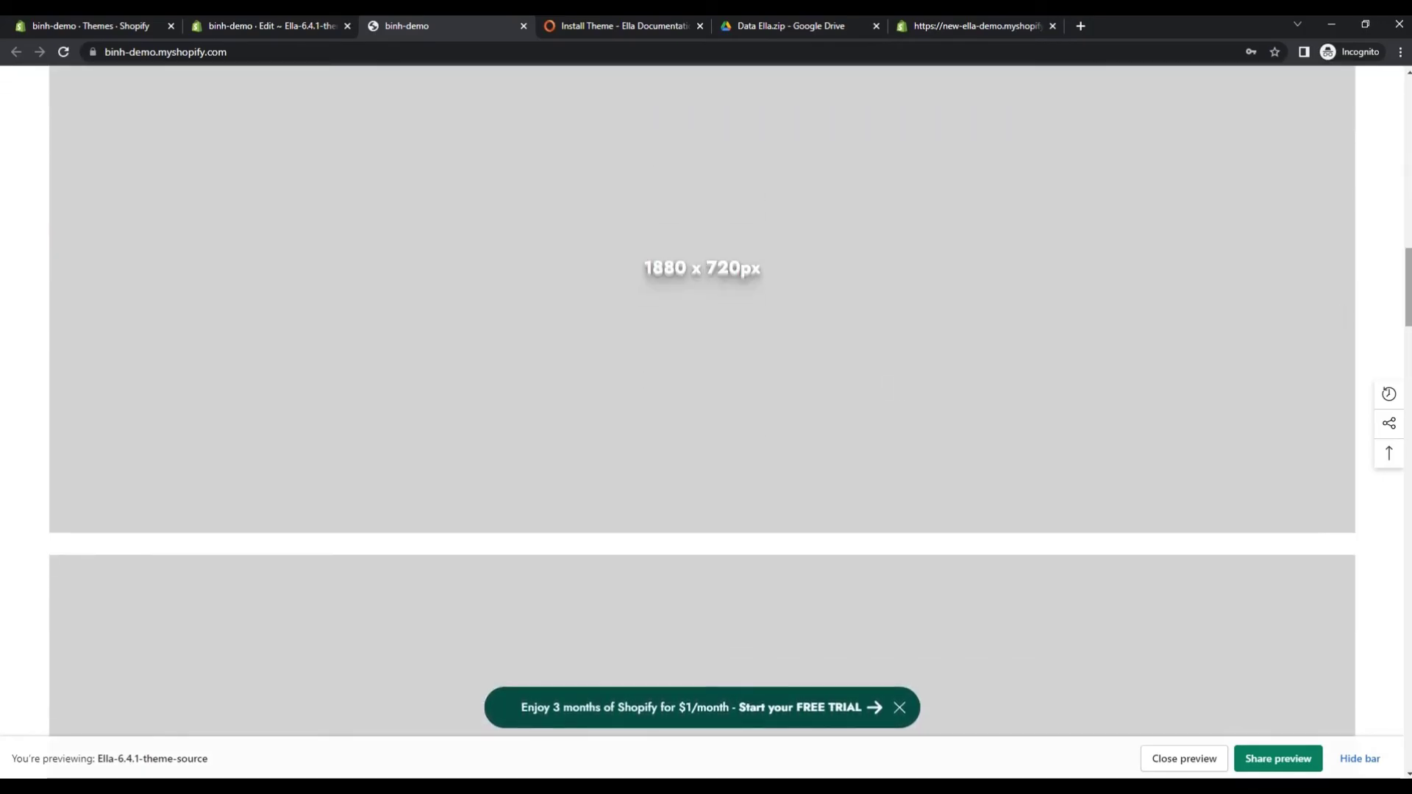
left_click_drag(1408, 288, 1379, 105)
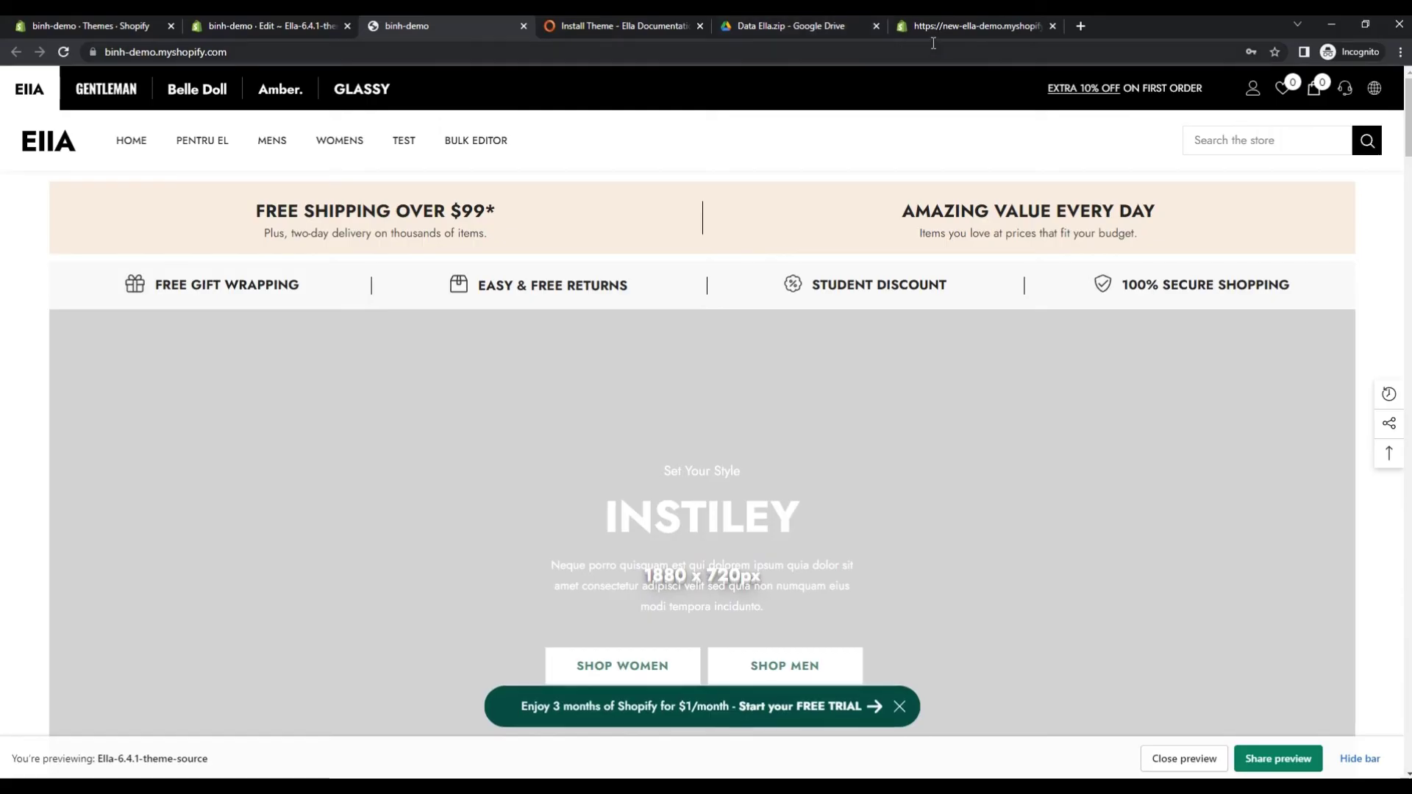
- Review the Ella Install Theme guide's Home Pages table and steps, ending at the instruction video
left_click(549, 27)
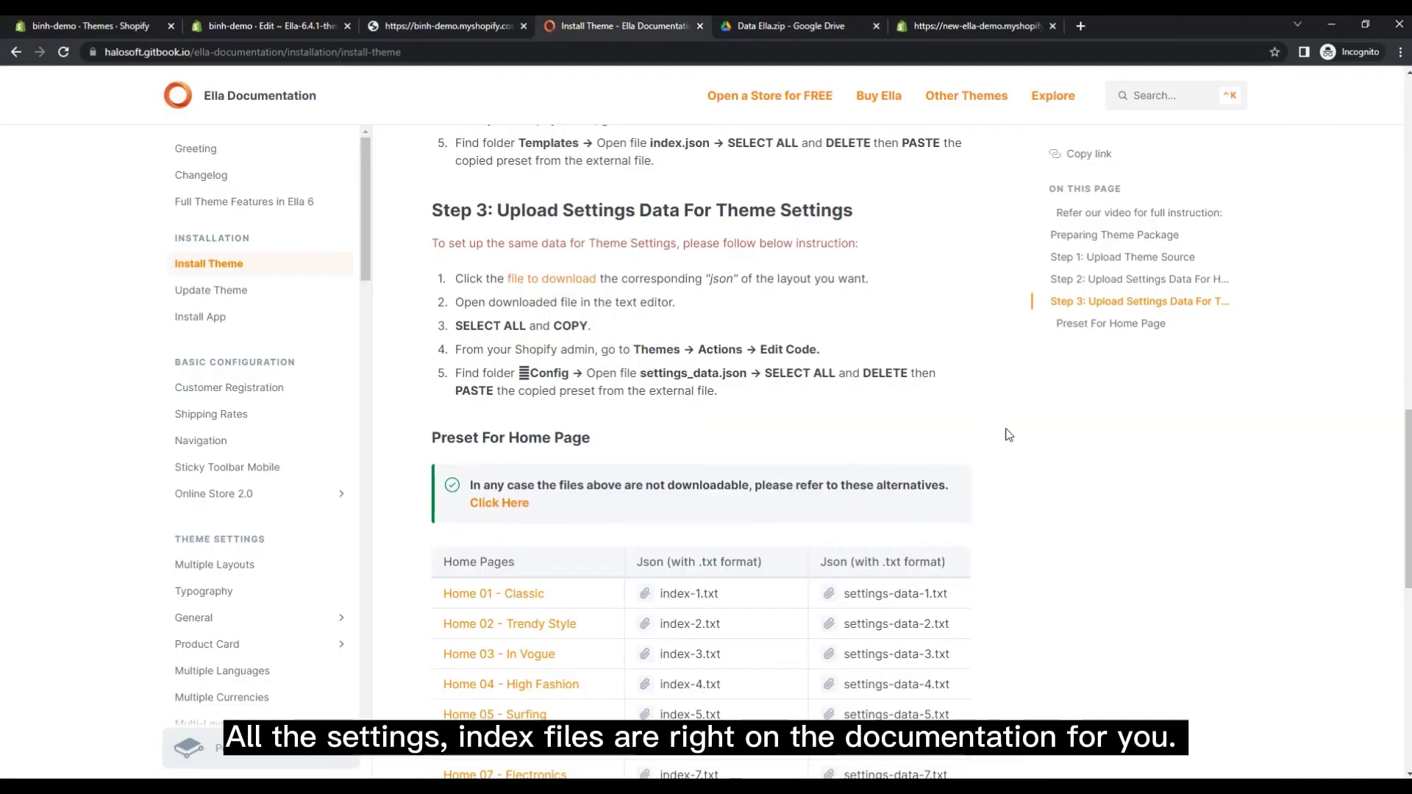
scroll(1079, 489, "down", 1)
scroll(1072, 485, "down", 3)
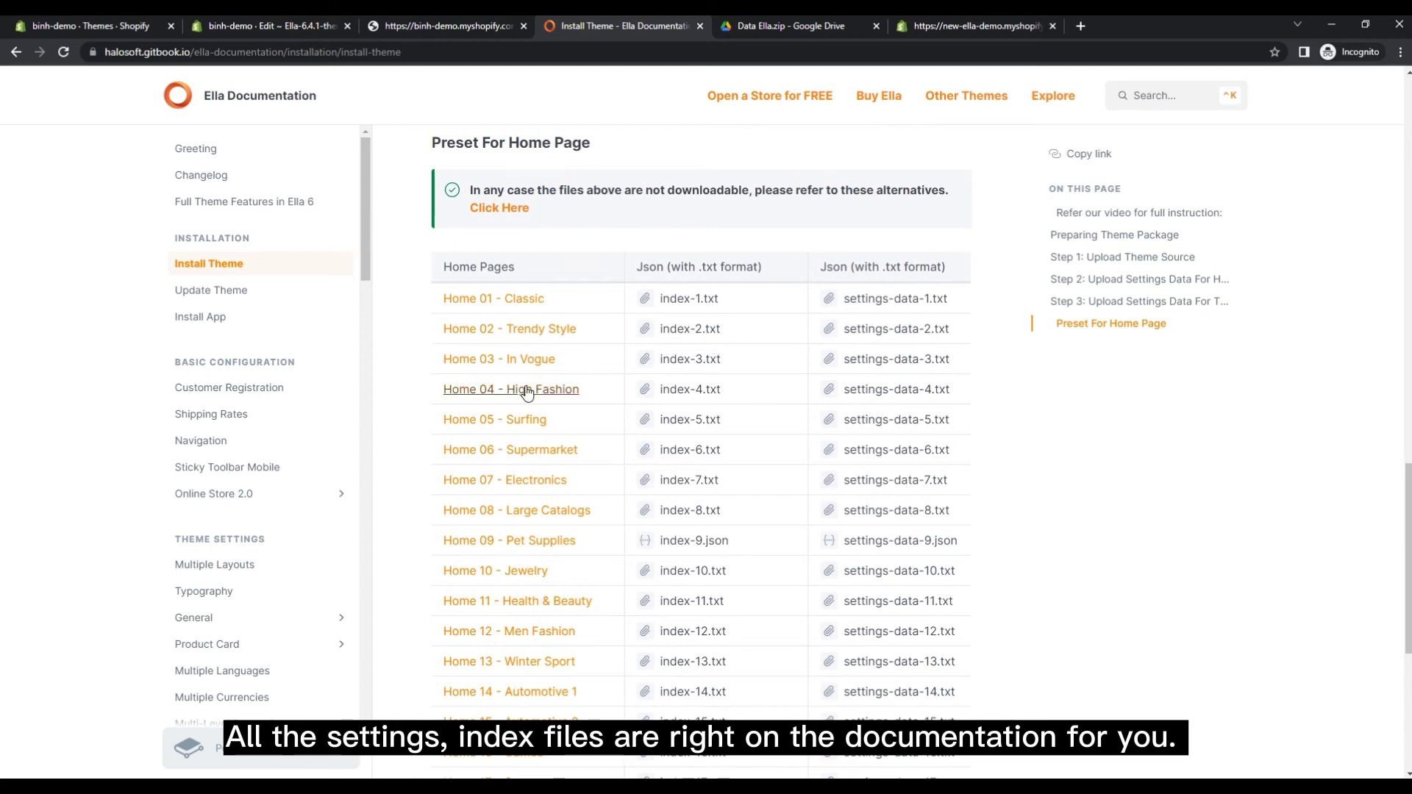
scroll(527, 392, "down", 6)
scroll(1091, 430, "up", 2)
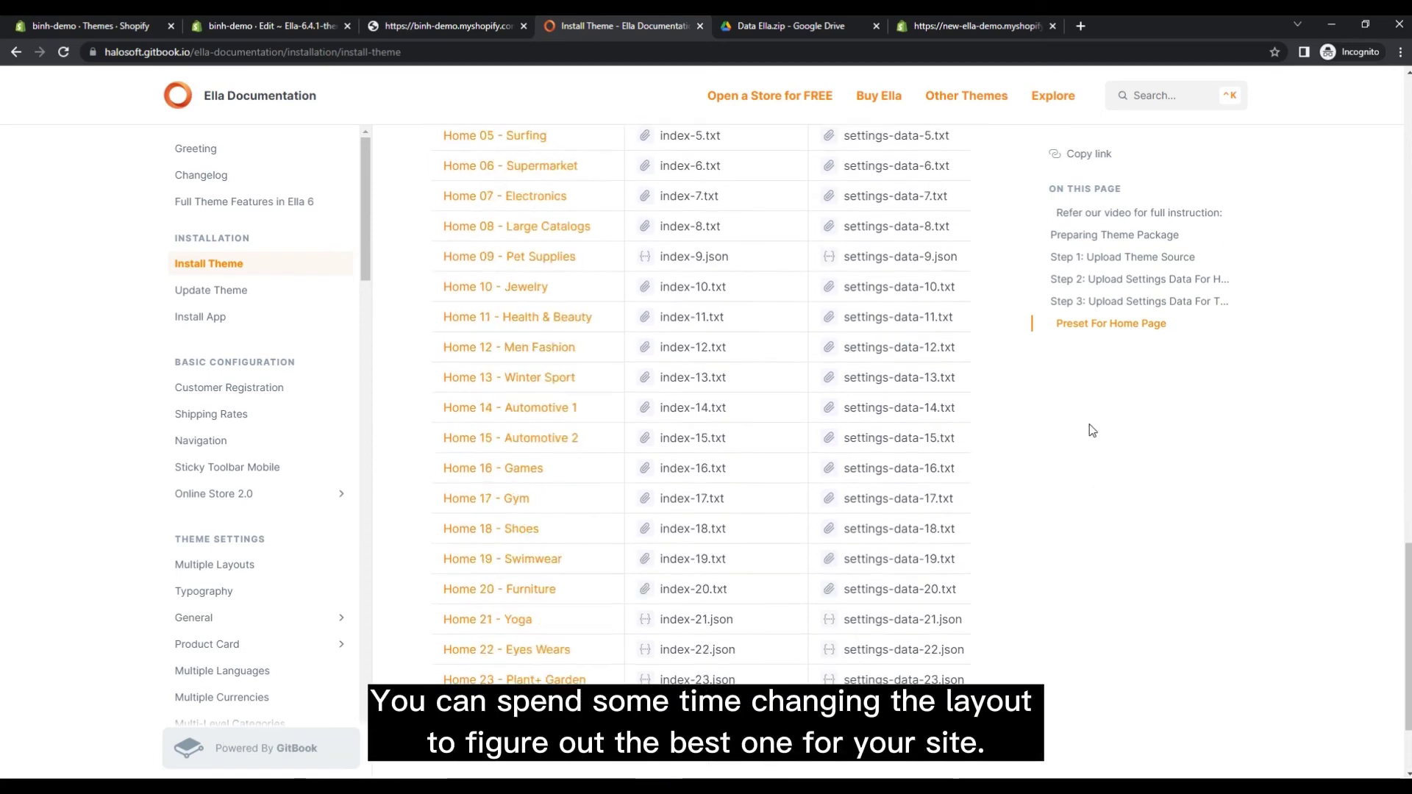
scroll(1092, 430, "up", 9)
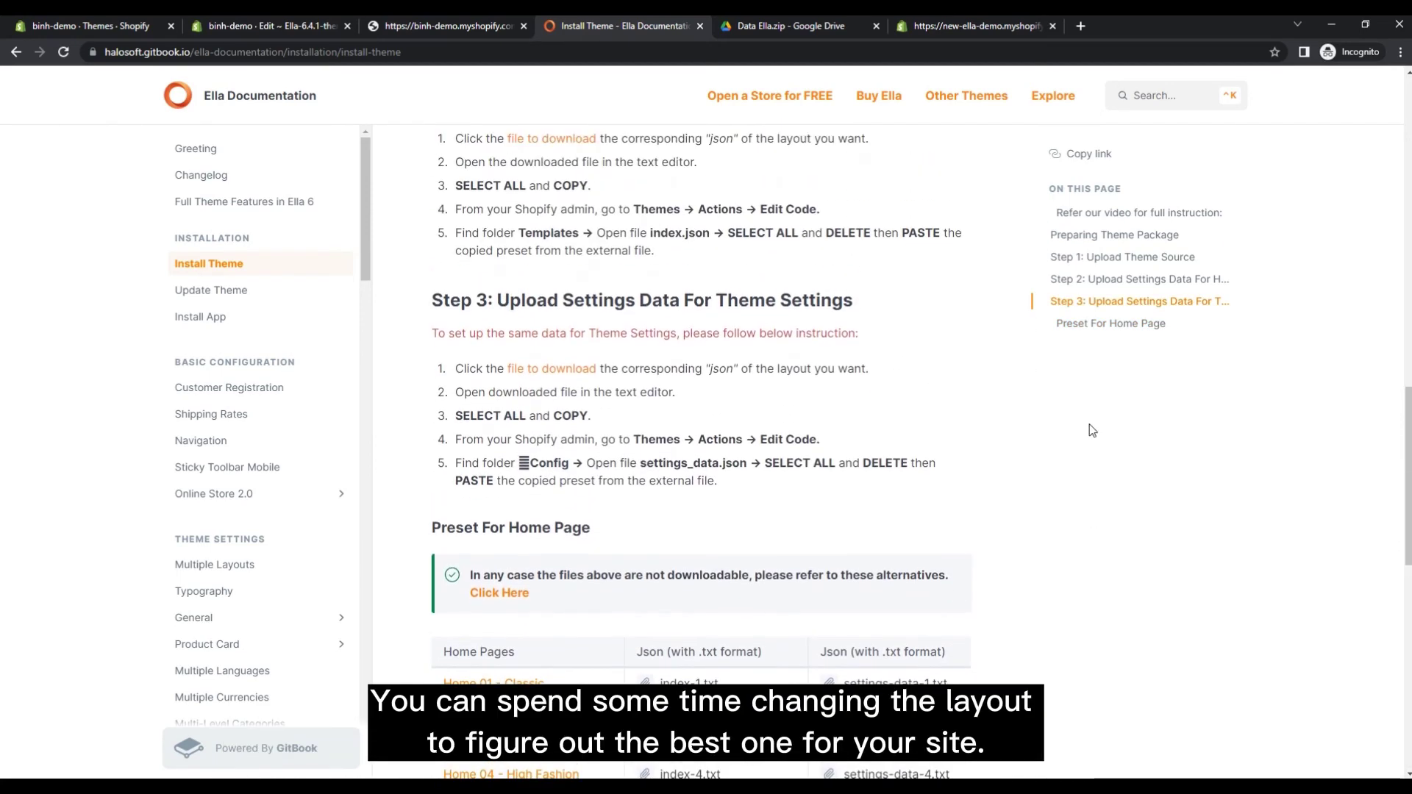
scroll(1092, 430, "up", 9)
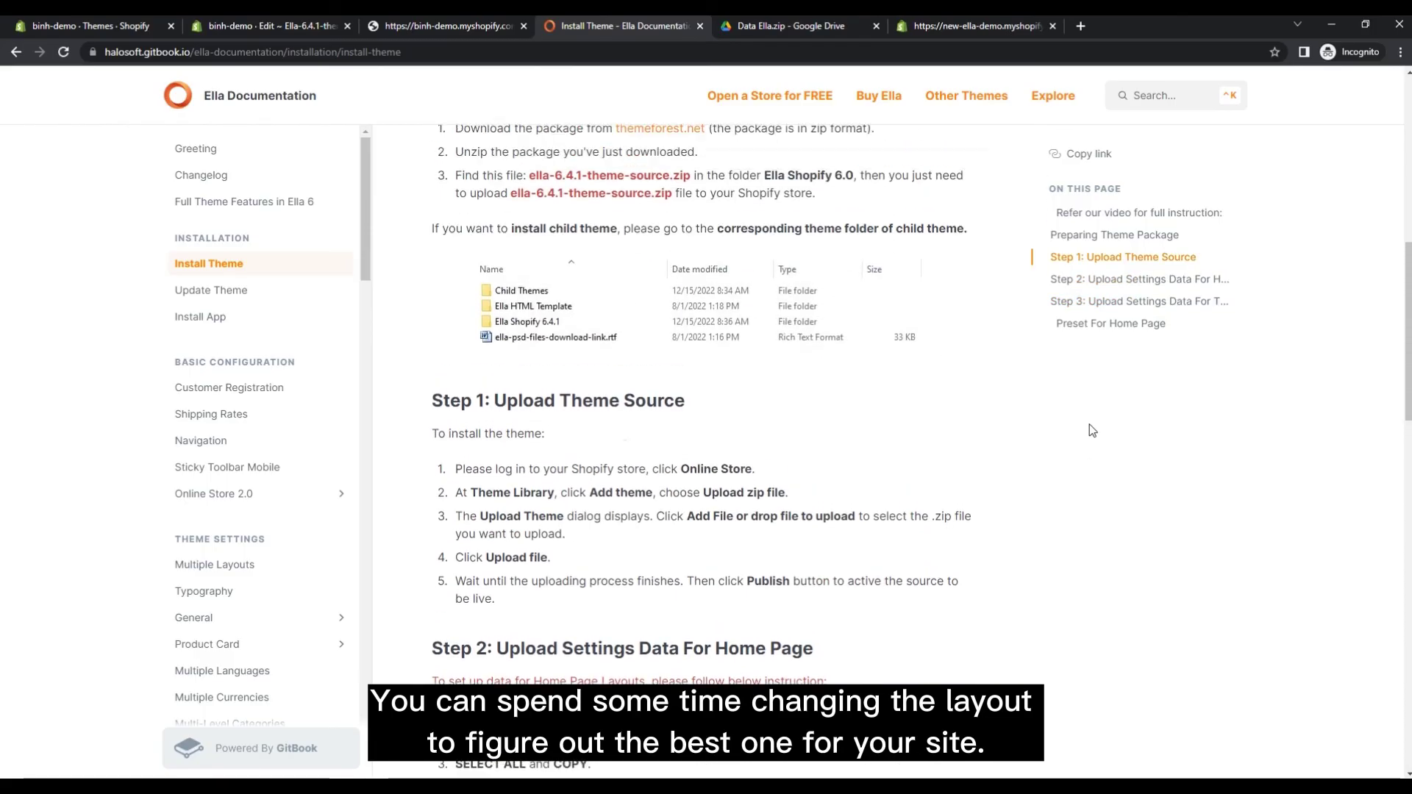
scroll(1092, 430, "up", 5)
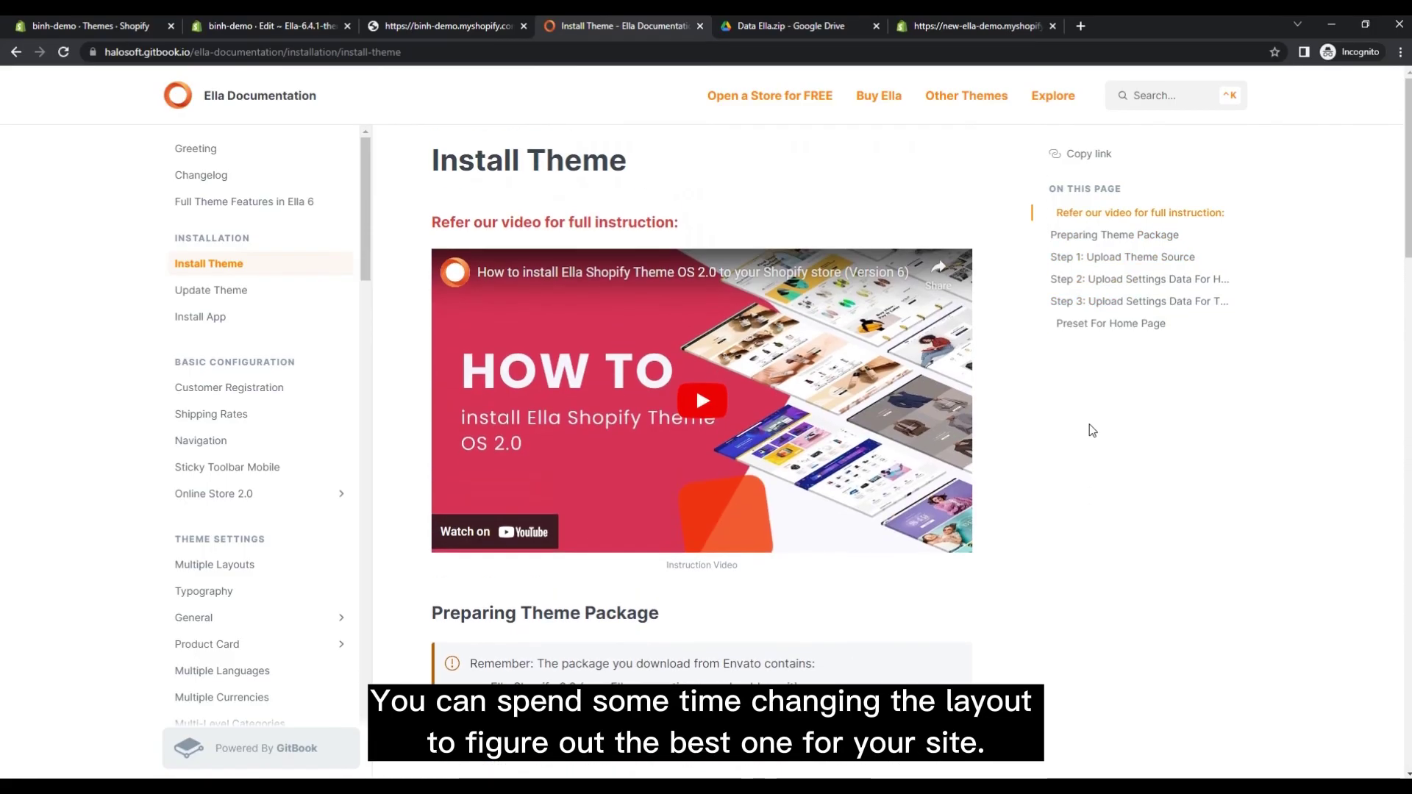